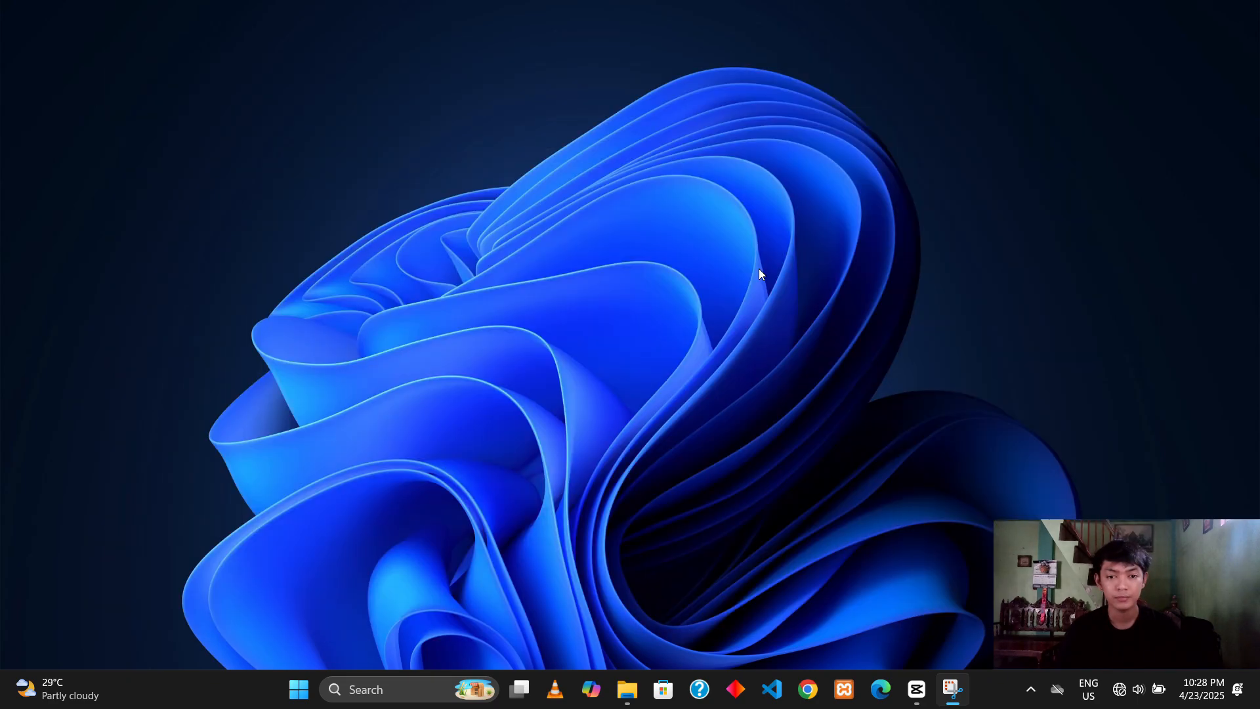
Step: Quick-format the 14.6 GB CCCOMA_X64FRE_EN-US_DV9 USB drive as NTFS from File Explorer, keeping the 4096-byte allocation unit size
left_click(735, 417)
left_click(634, 699)
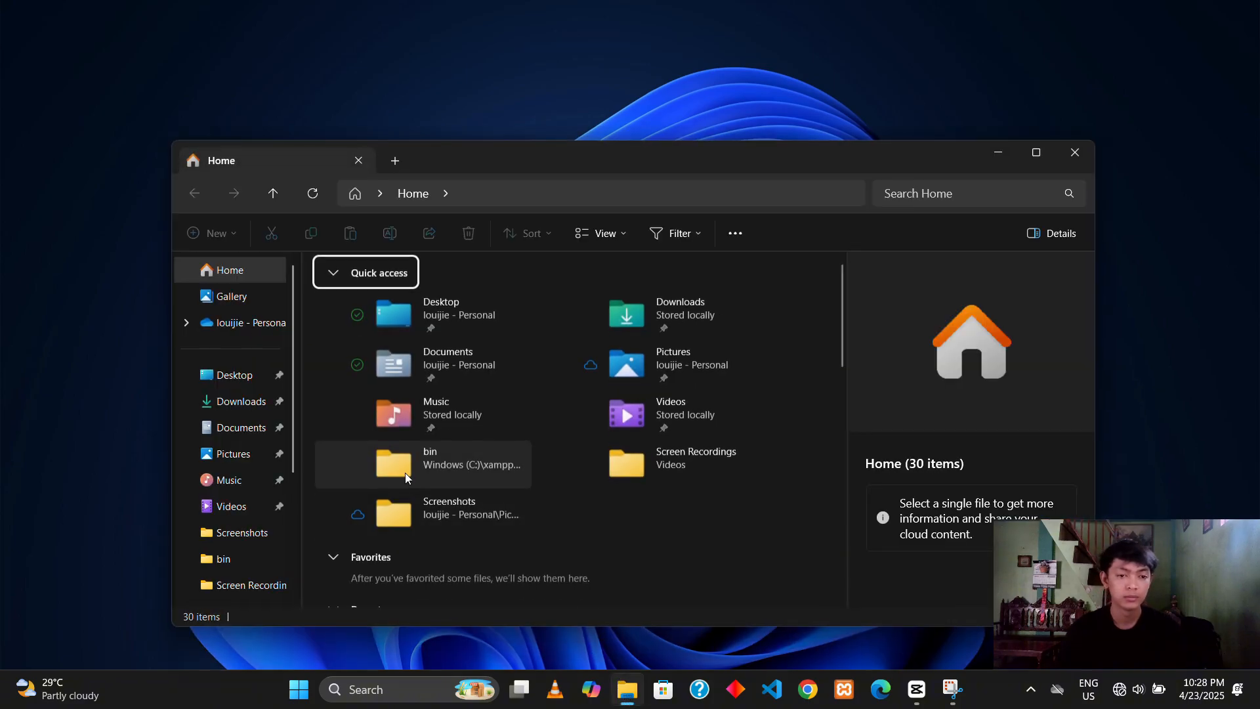
scroll(261, 544, "down", 3)
right_click(261, 511)
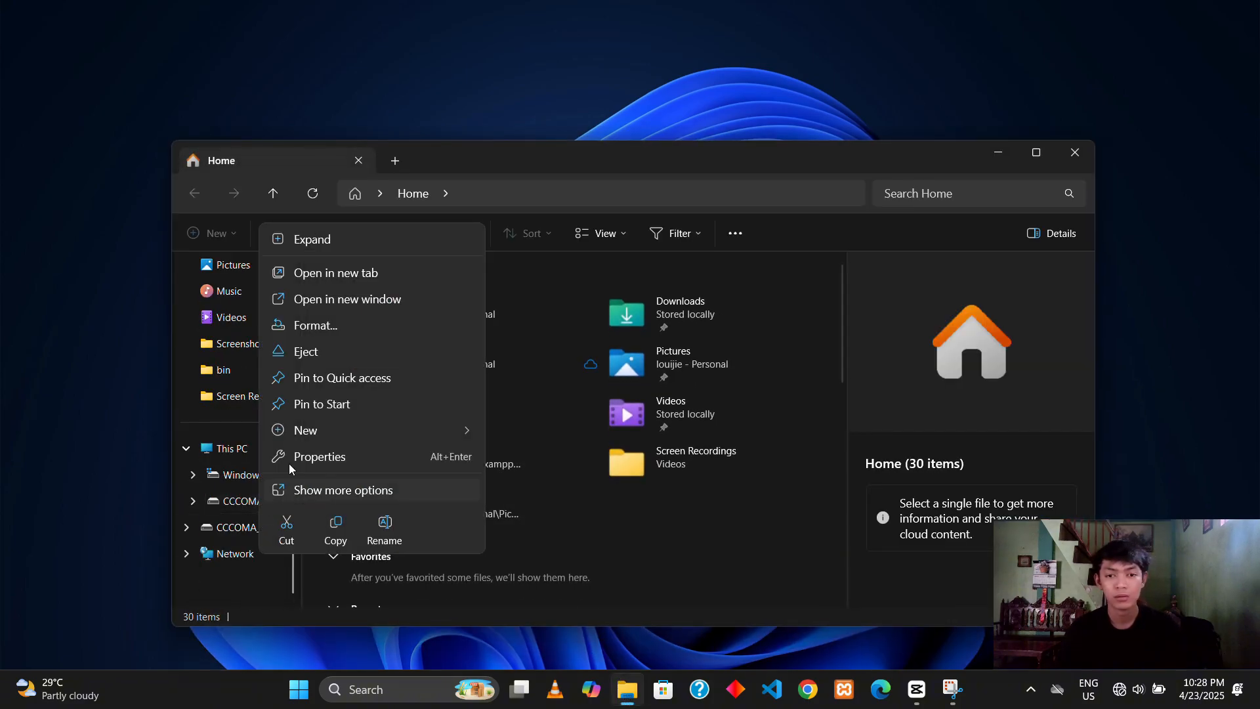
left_click(349, 325)
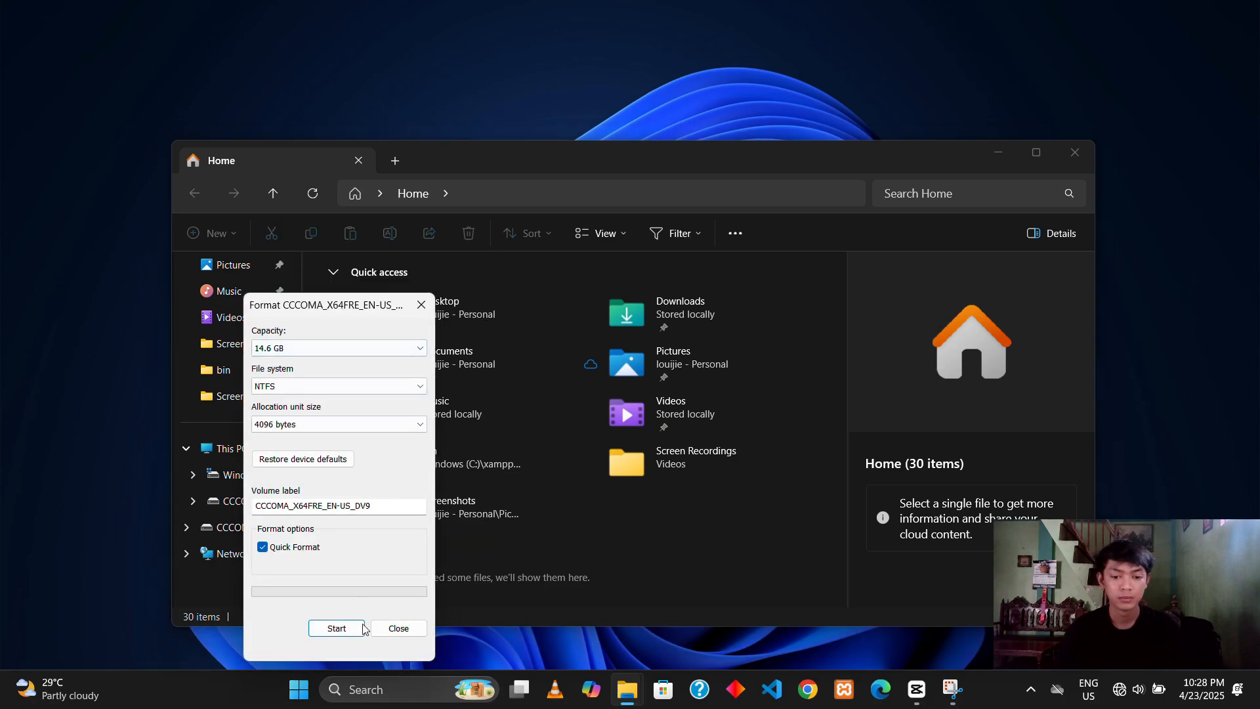
left_click(336, 628)
left_click(743, 342)
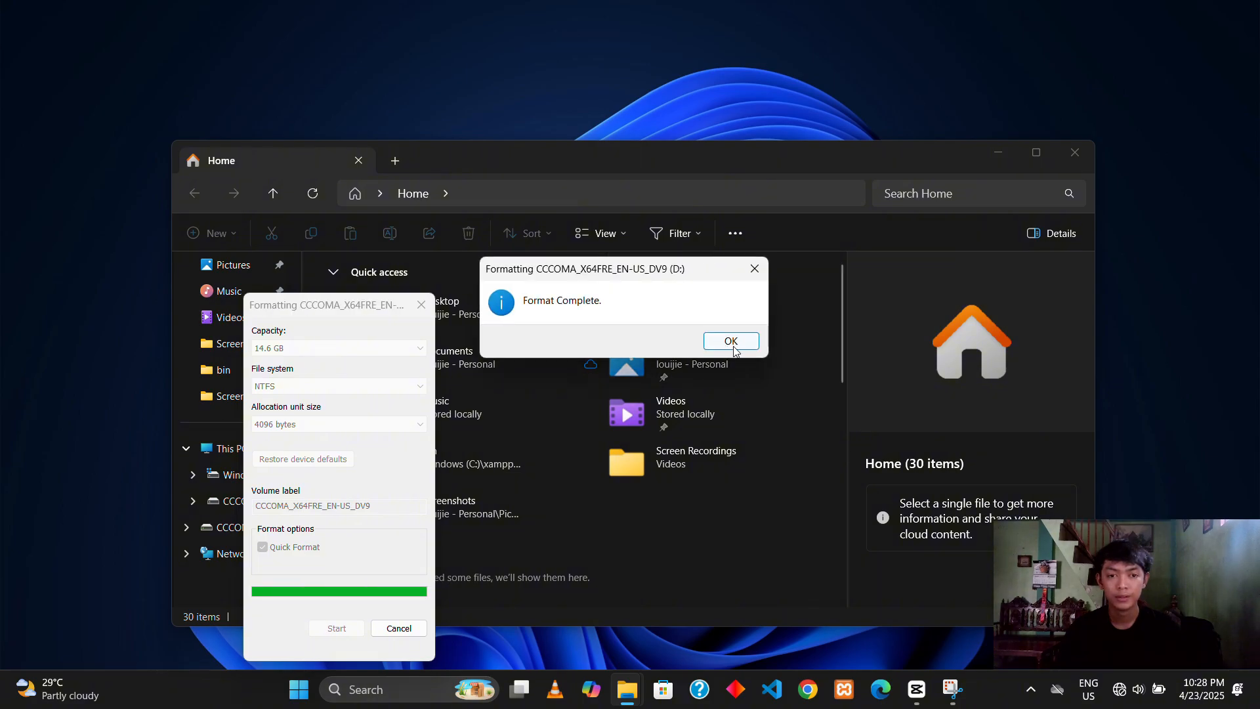
left_click(728, 341)
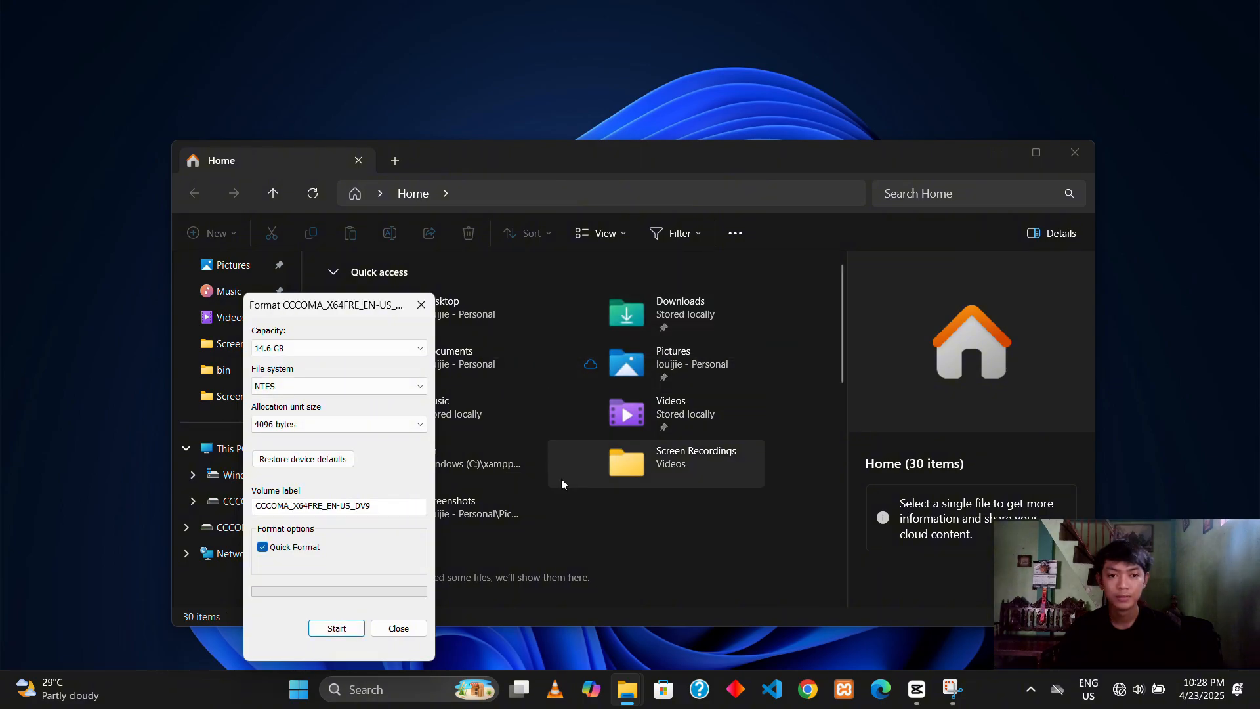
left_click(421, 629)
left_click(1075, 155)
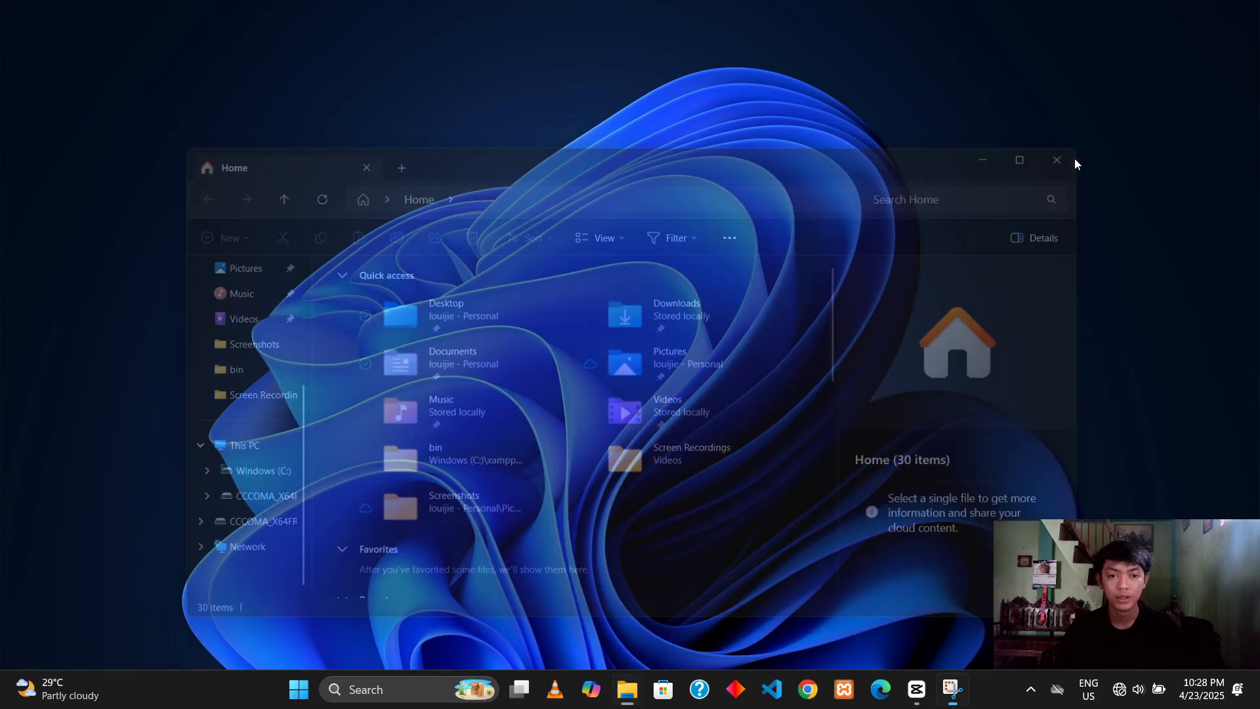
Step: Switch to Google Chrome with the personal profile, search for rufus and open the official rufus.ie site
left_click(809, 689)
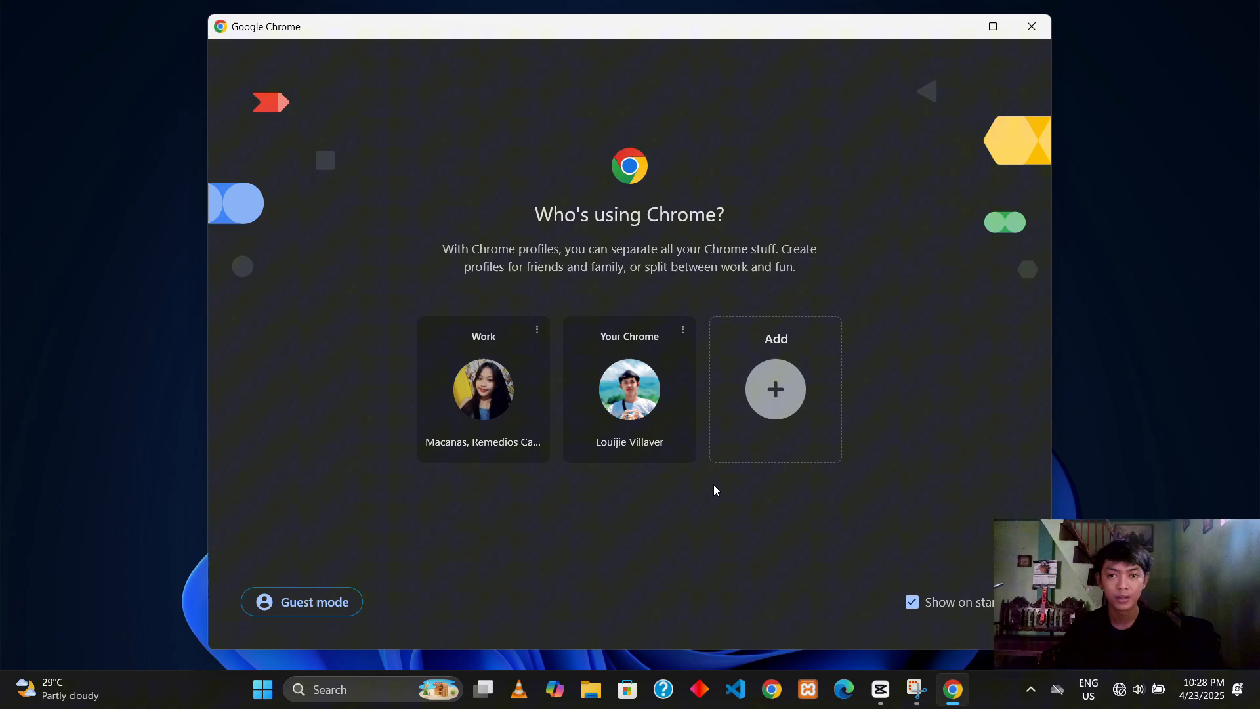
left_click(655, 428)
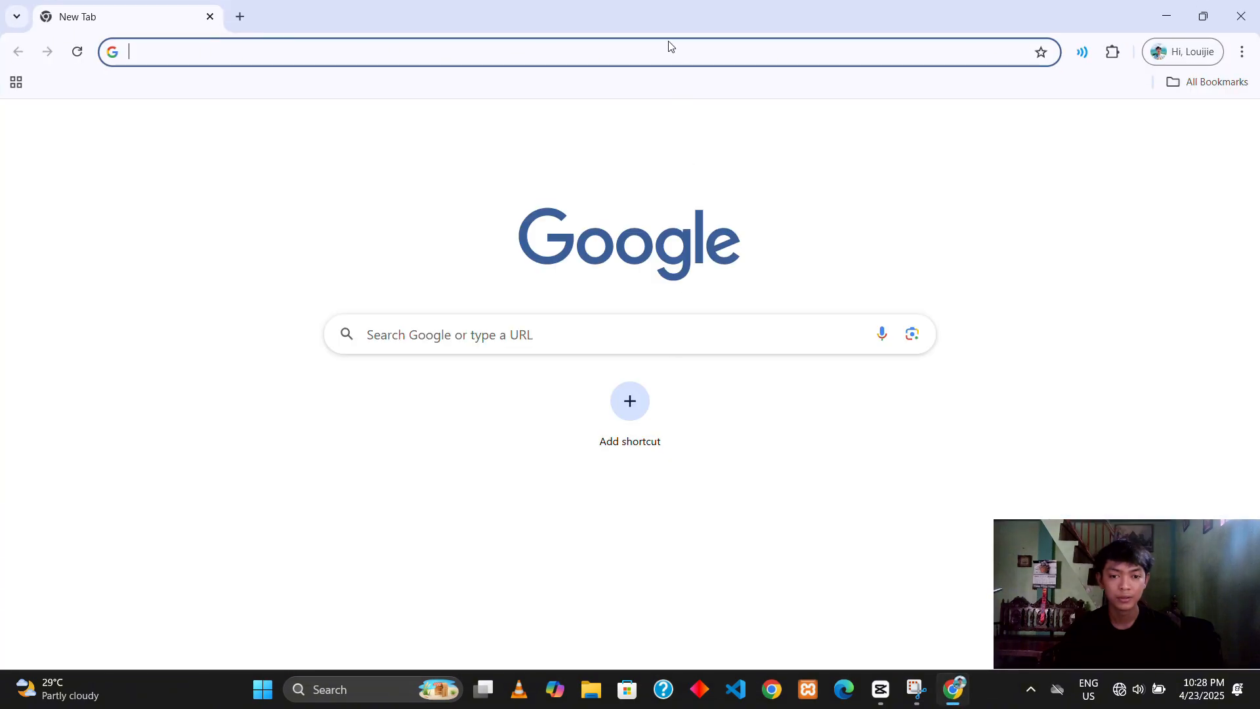
left_click(461, 46)
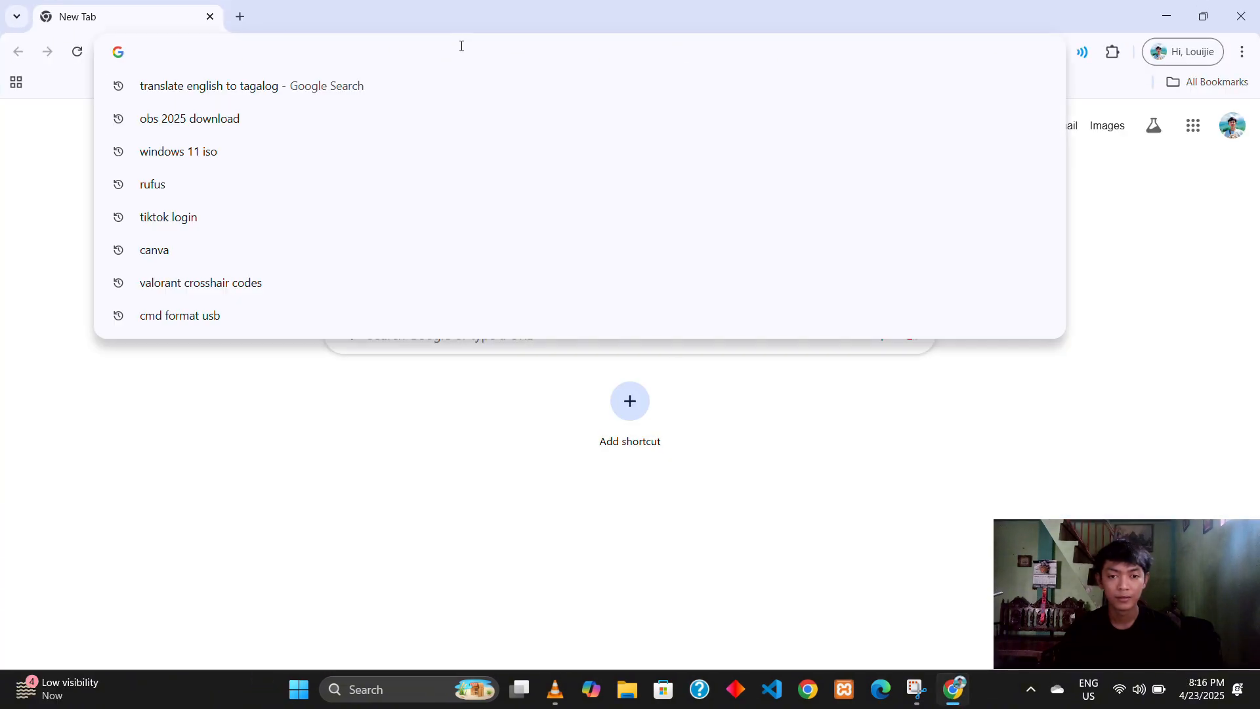
type("rufus")
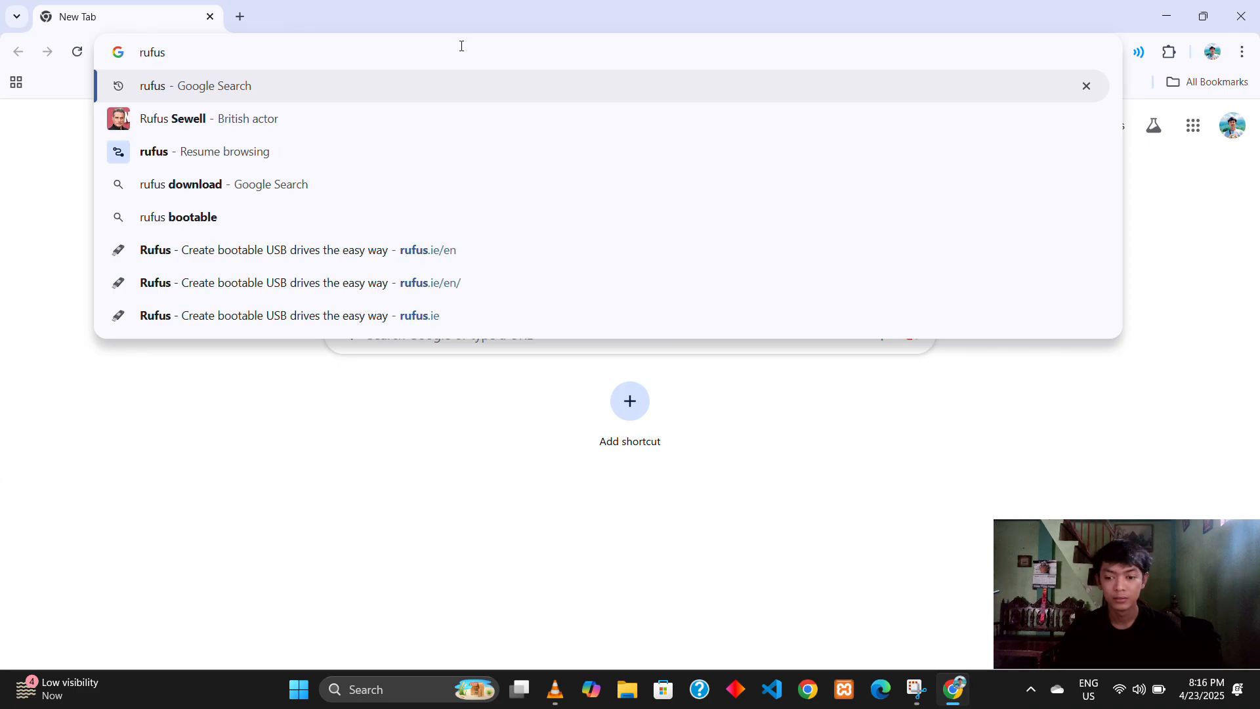
key("Return")
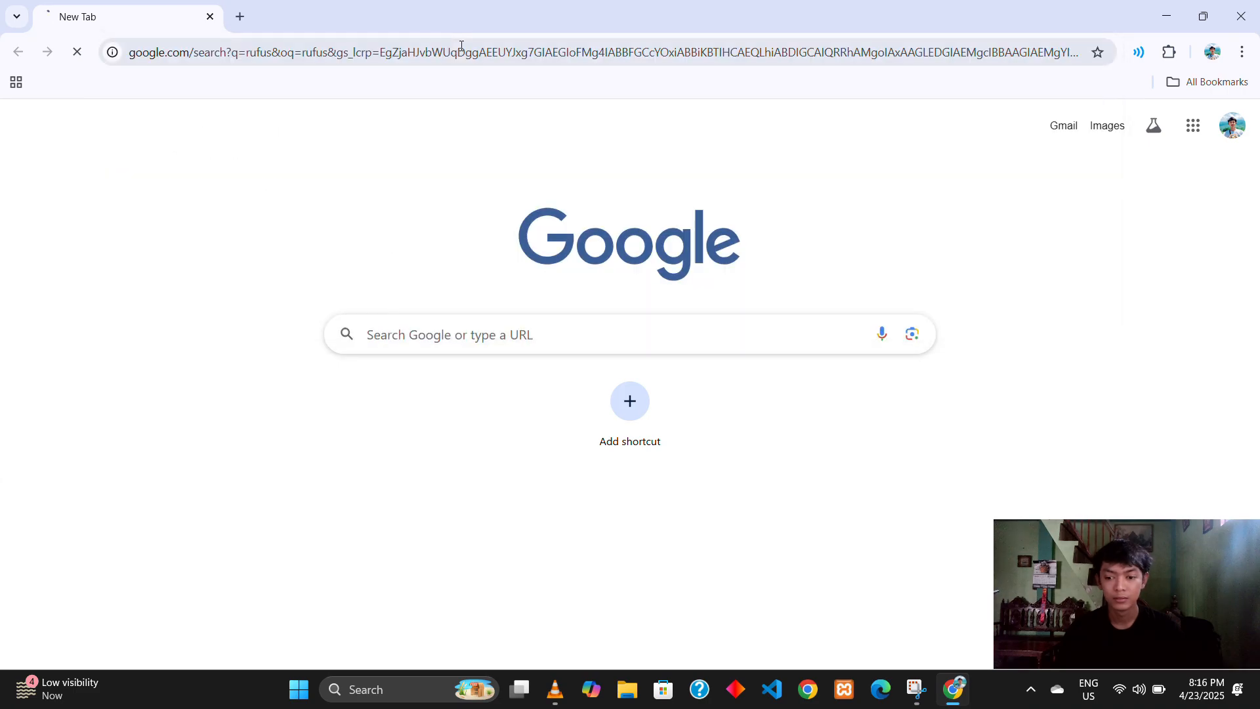
left_click(450, 234)
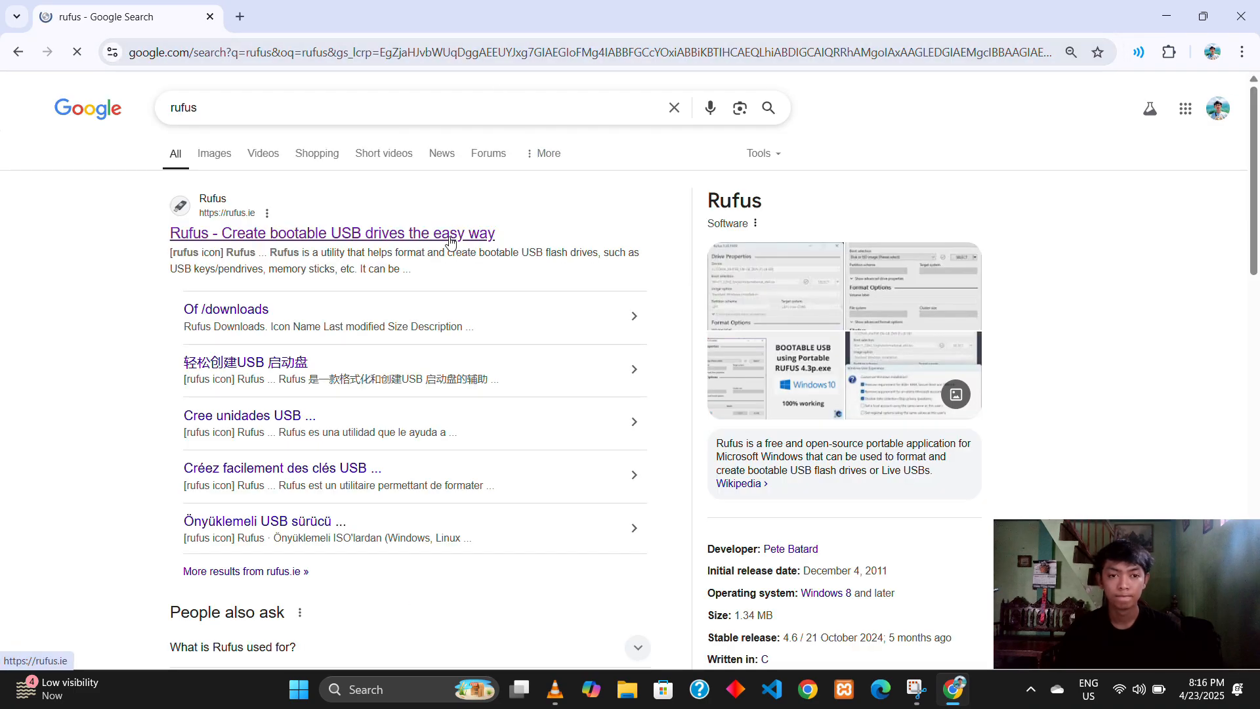
Step: Download the standard Windows x64 release rufus-4.7.exe and dismiss the advertisement
scroll(450, 242, "down", 12)
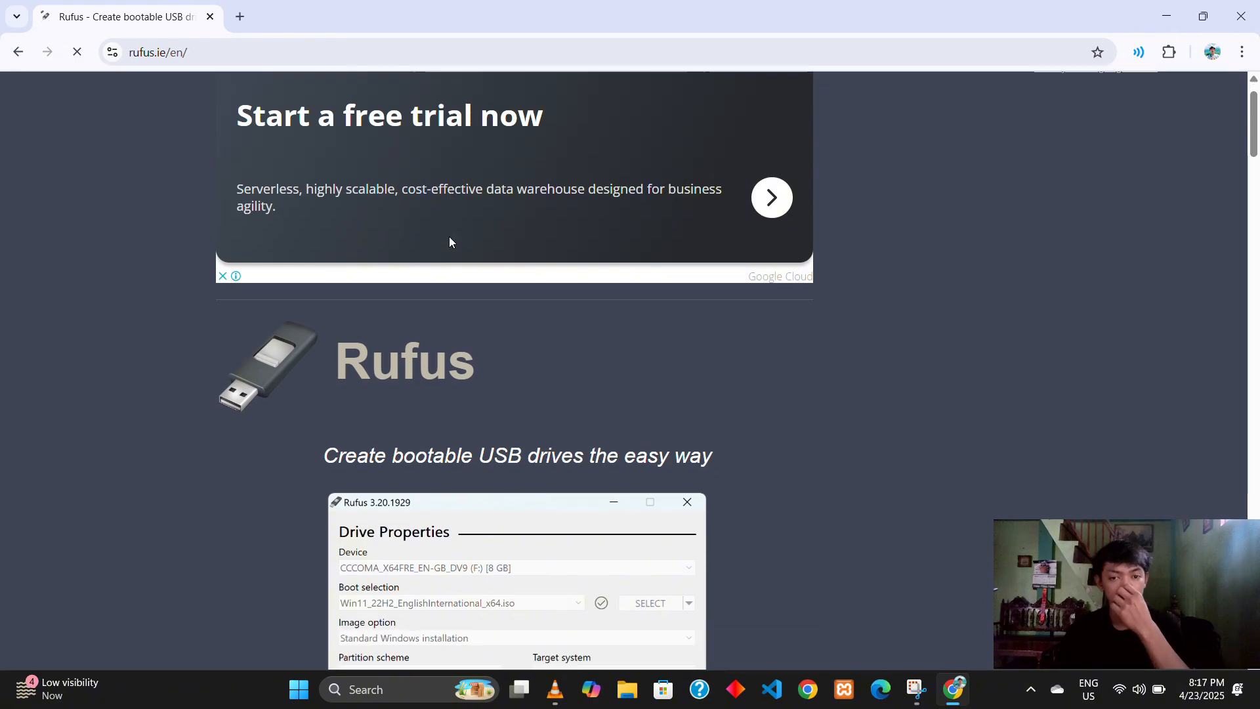
scroll(449, 237, "down", 3)
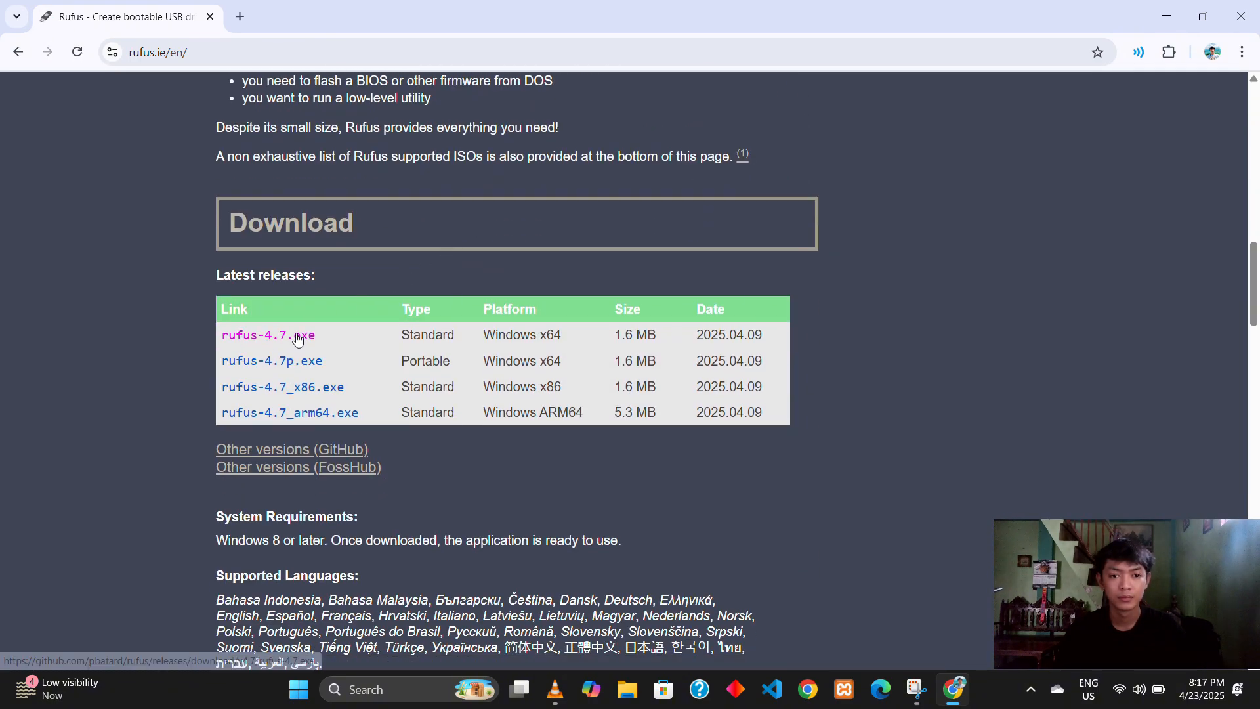
left_click(296, 336)
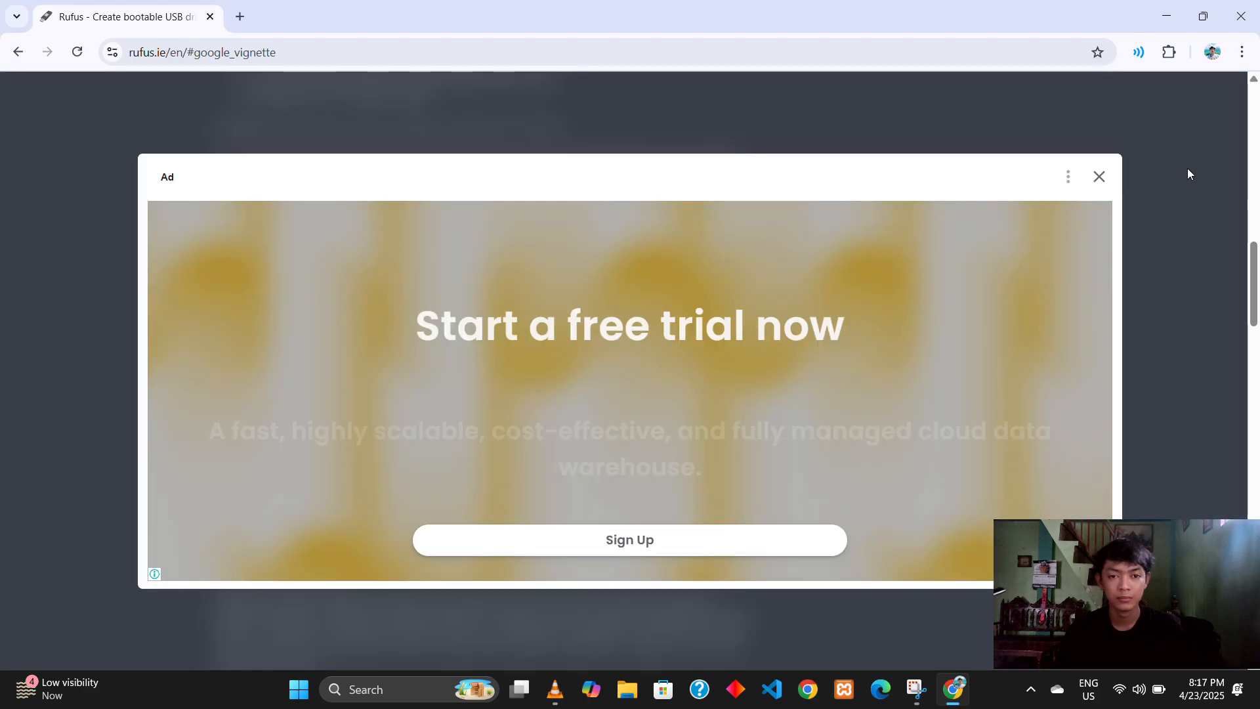
left_click(1101, 177)
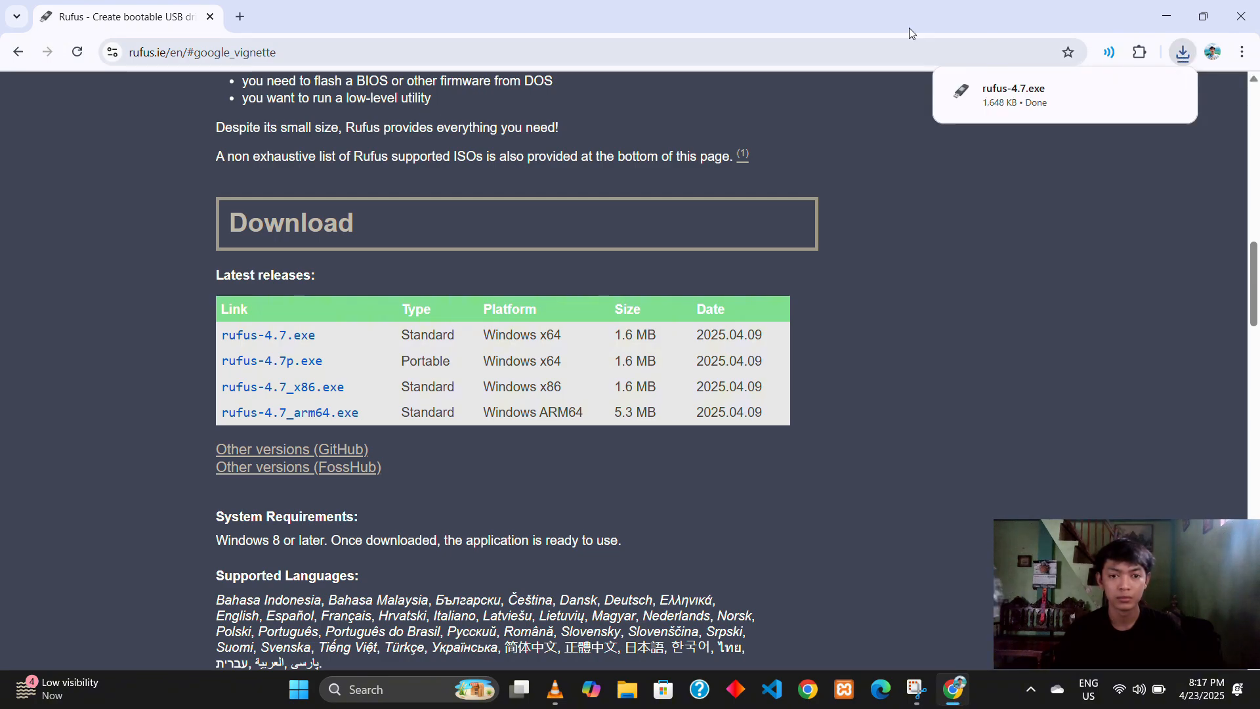
Step: Search for windows 11 iso in a new browser tab and open Microsoft's Download Windows 11 page
left_click(237, 19)
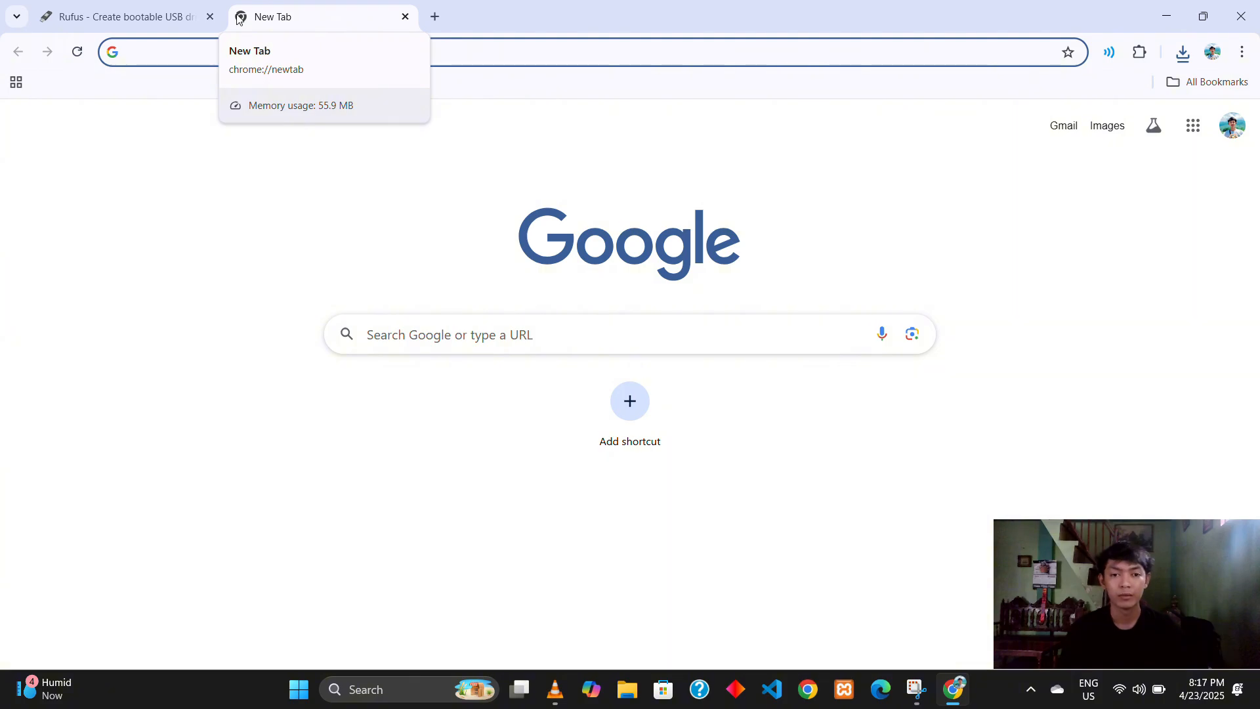
type("wind")
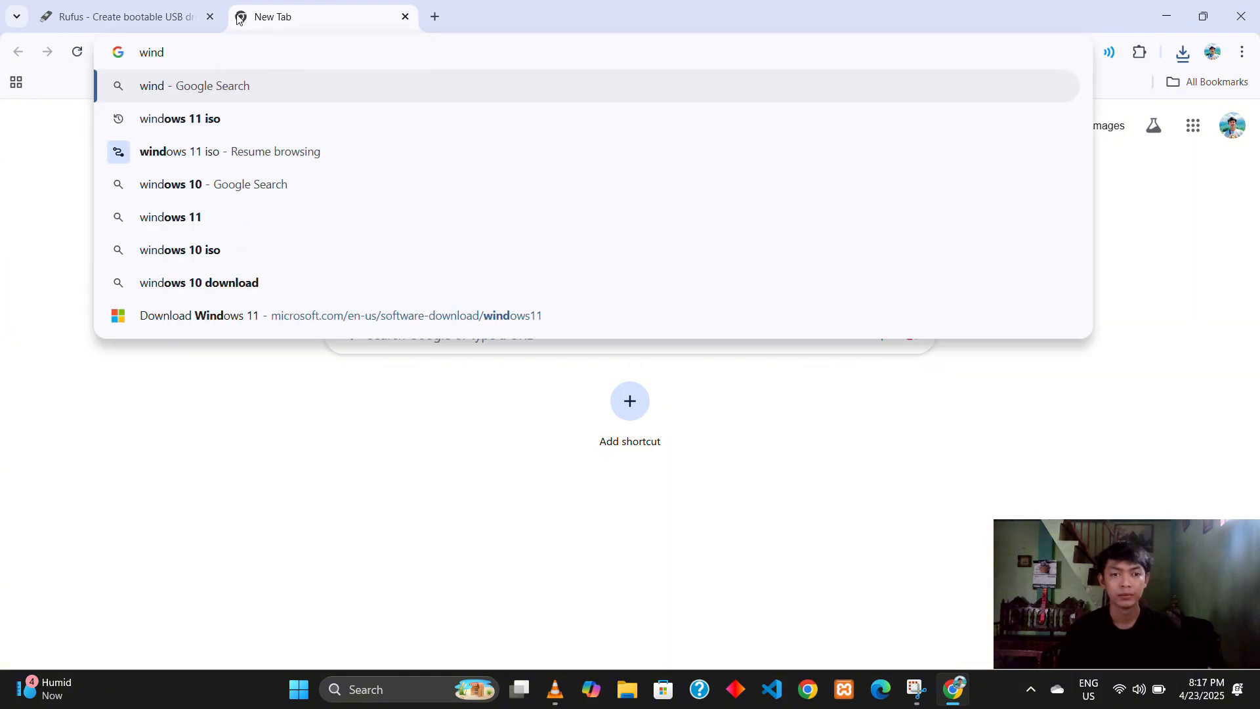
type("ows")
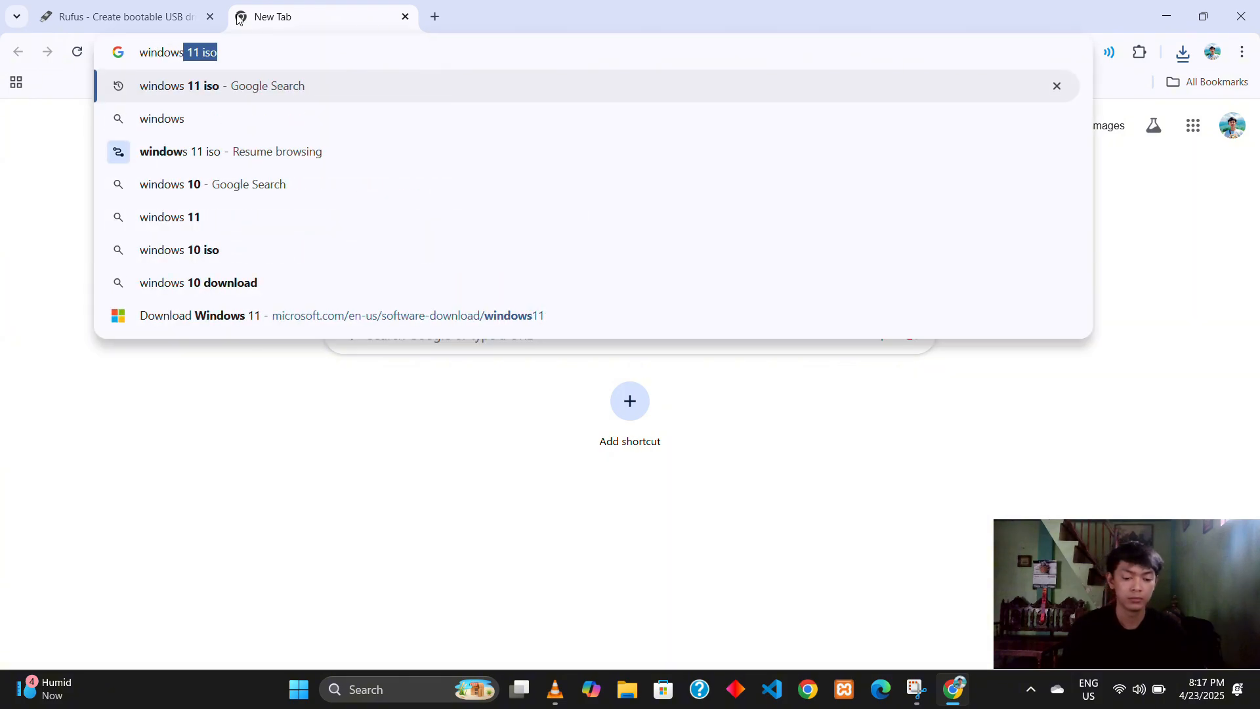
type(" 11 iso")
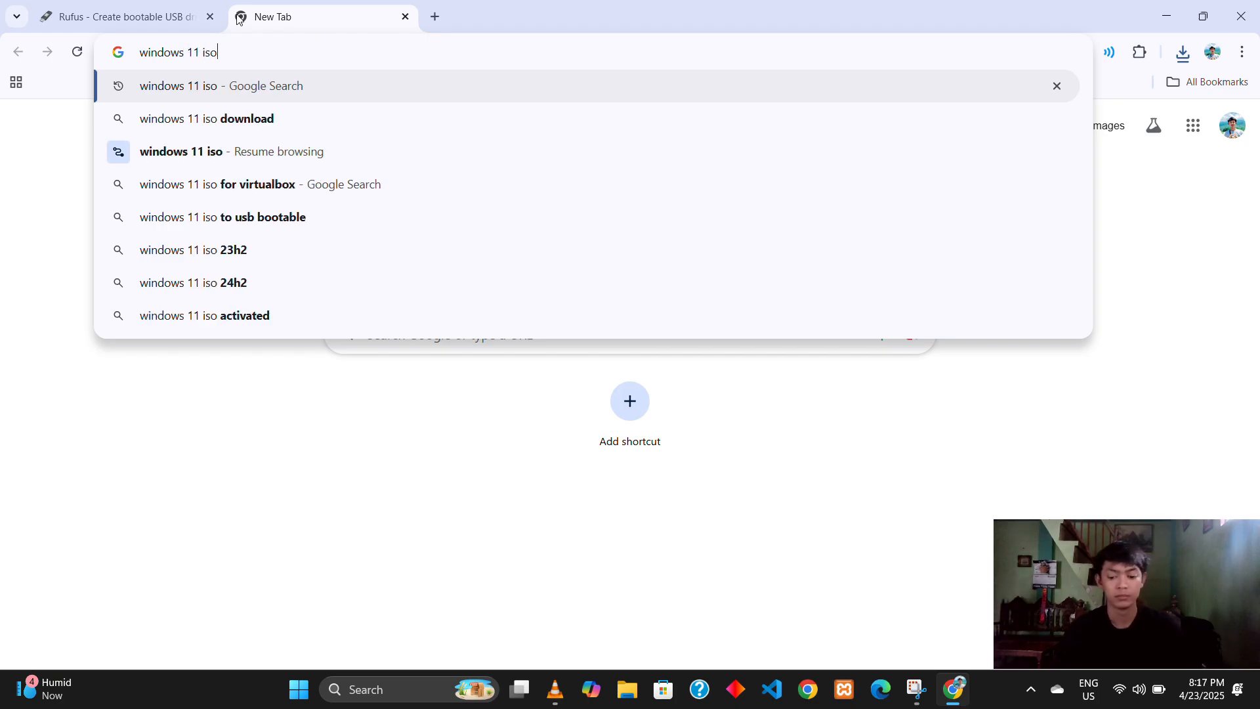
key("Return")
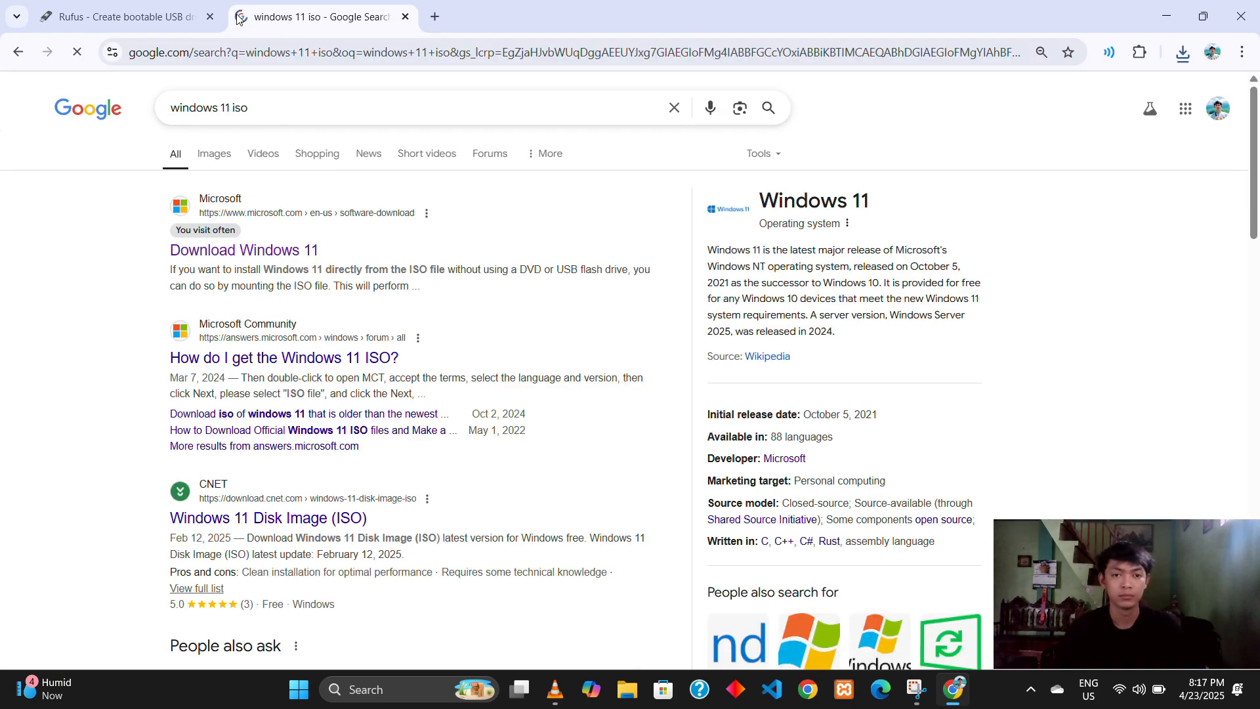
left_click(274, 256)
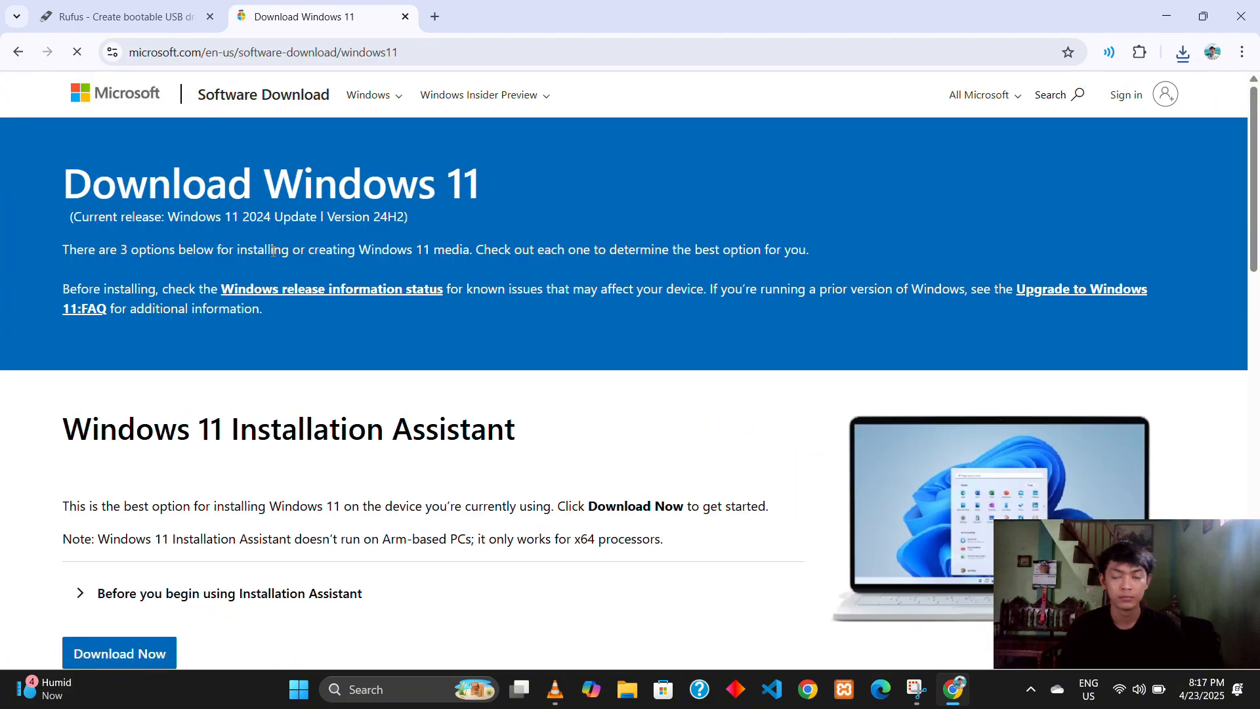
Step: Request the Windows 11 (multi-edition ISO for x64 devices) download in the Disk Image section
scroll(273, 251, "down", 14)
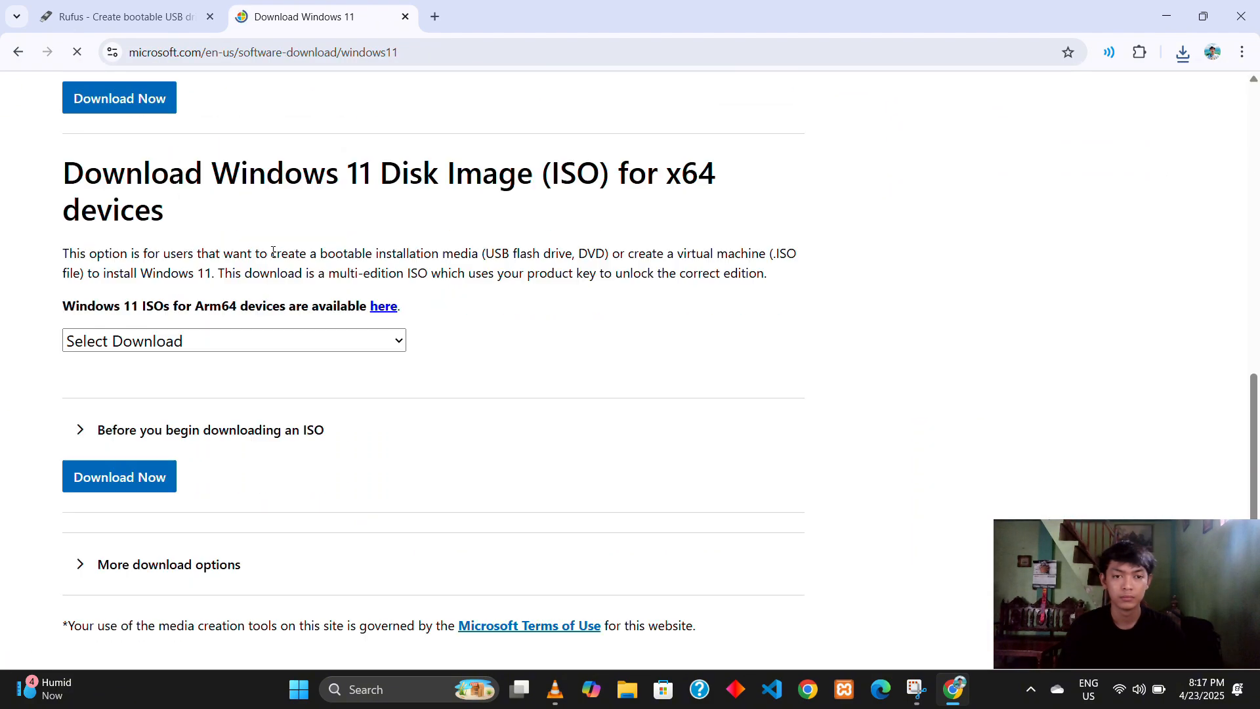
scroll(274, 253, "down", 1)
left_click(281, 255)
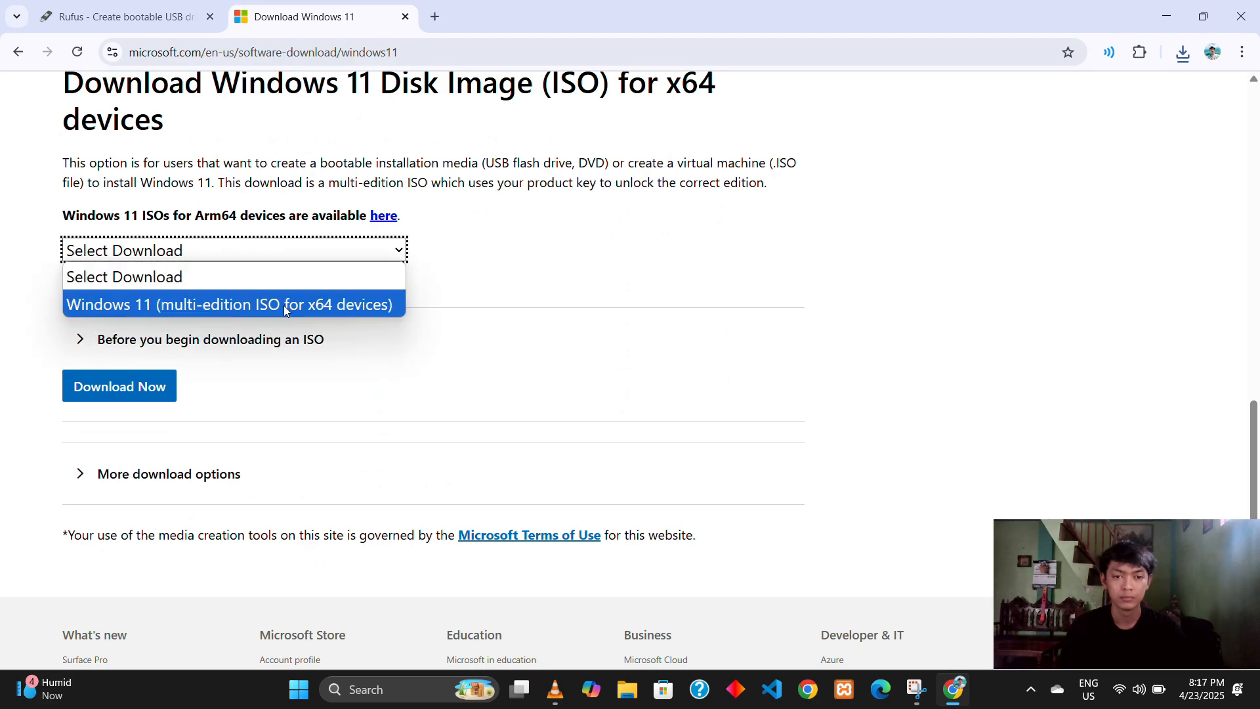
left_click(285, 306)
left_click(157, 398)
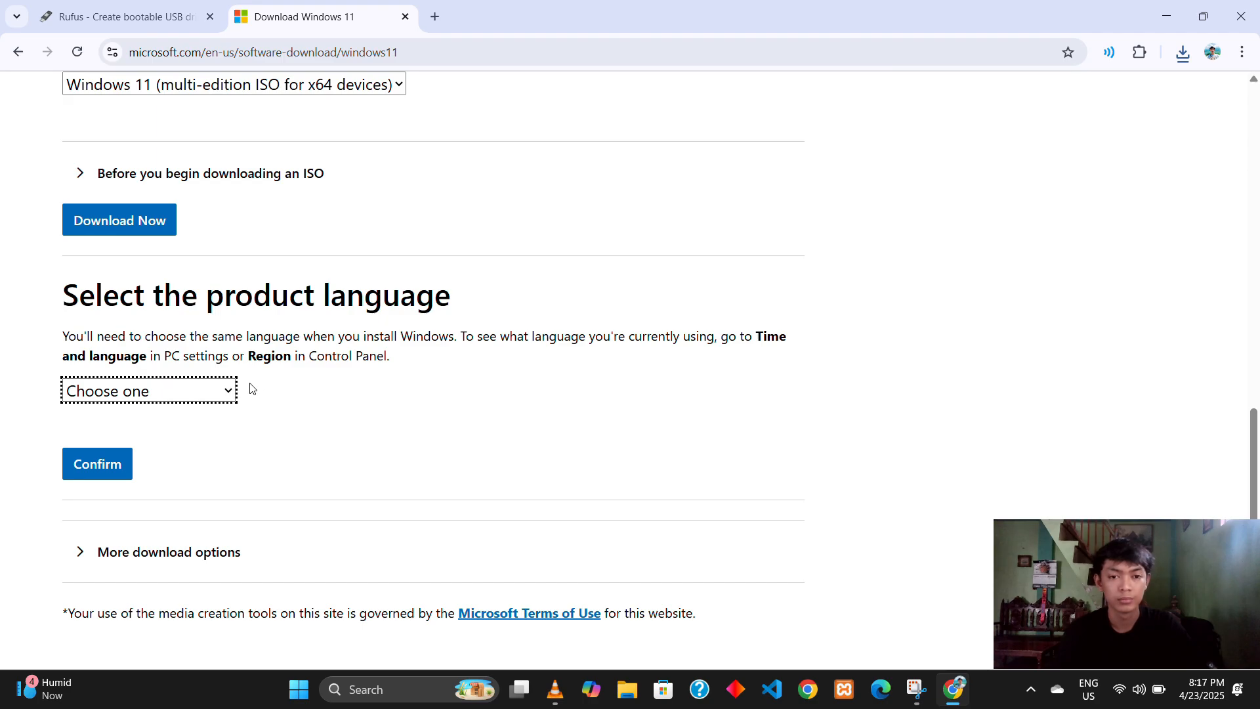
Step: Confirm English (United States) as the product language and start the 64-bit Windows 11 ISO download
left_click(229, 396)
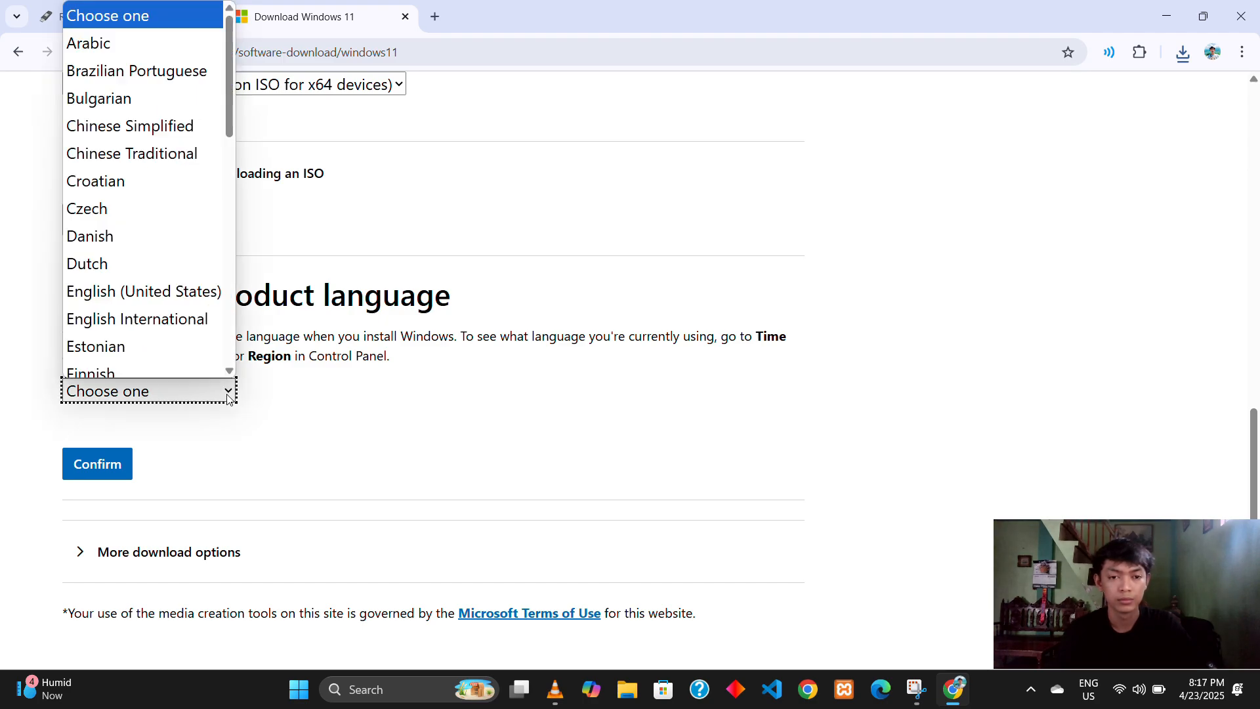
left_click(187, 263)
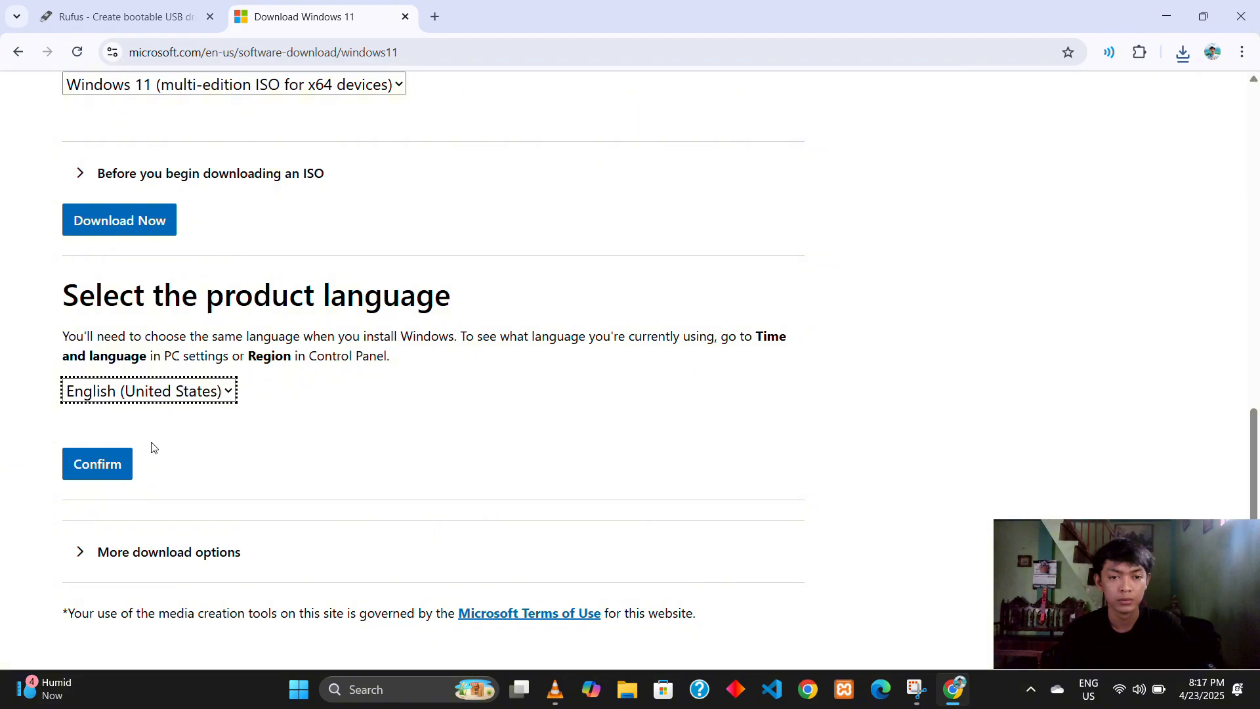
left_click(119, 465)
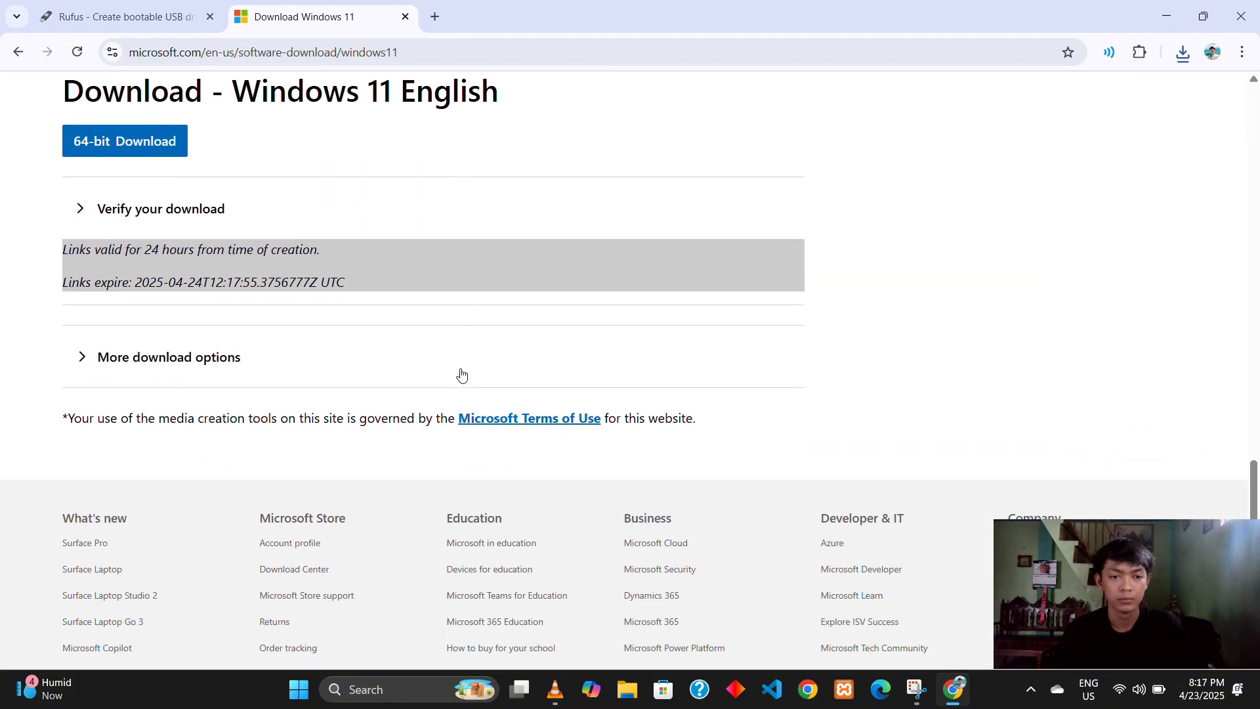
left_click(147, 148)
Step: Check the Windows 11 ISO in the recent download history and cancel the prompt to open the file
left_click(1182, 58)
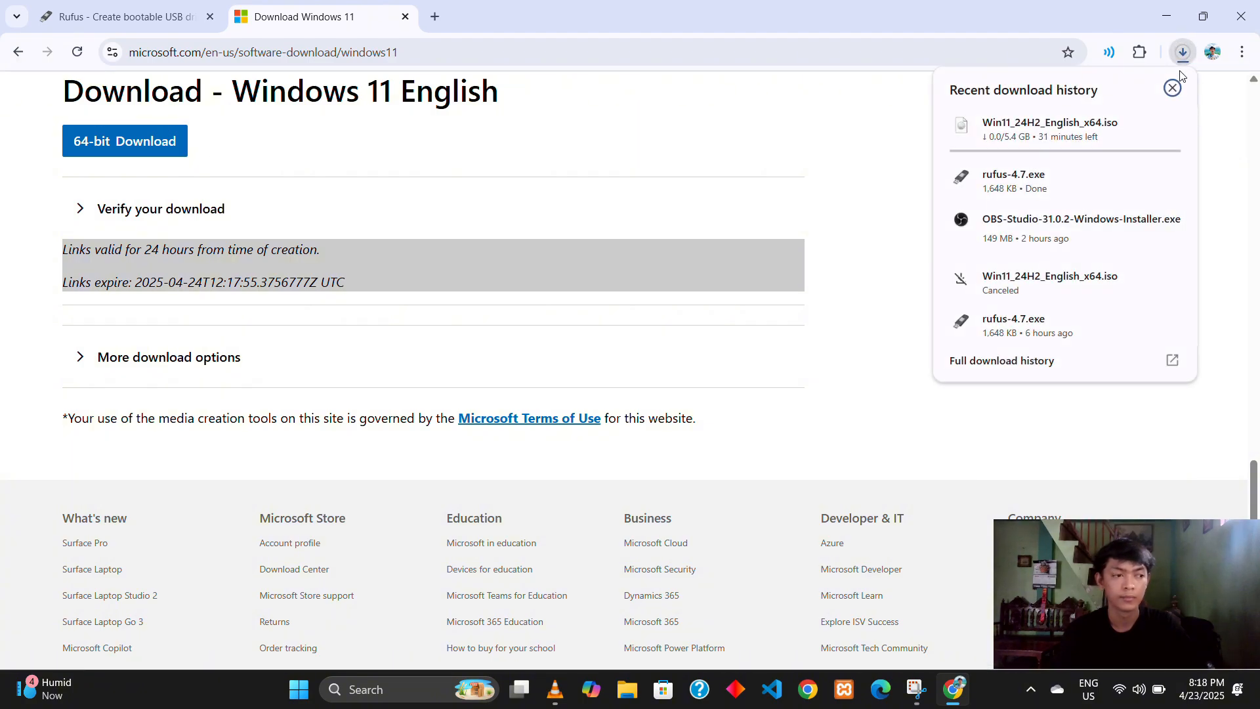
scroll(1094, 156, "up", 10)
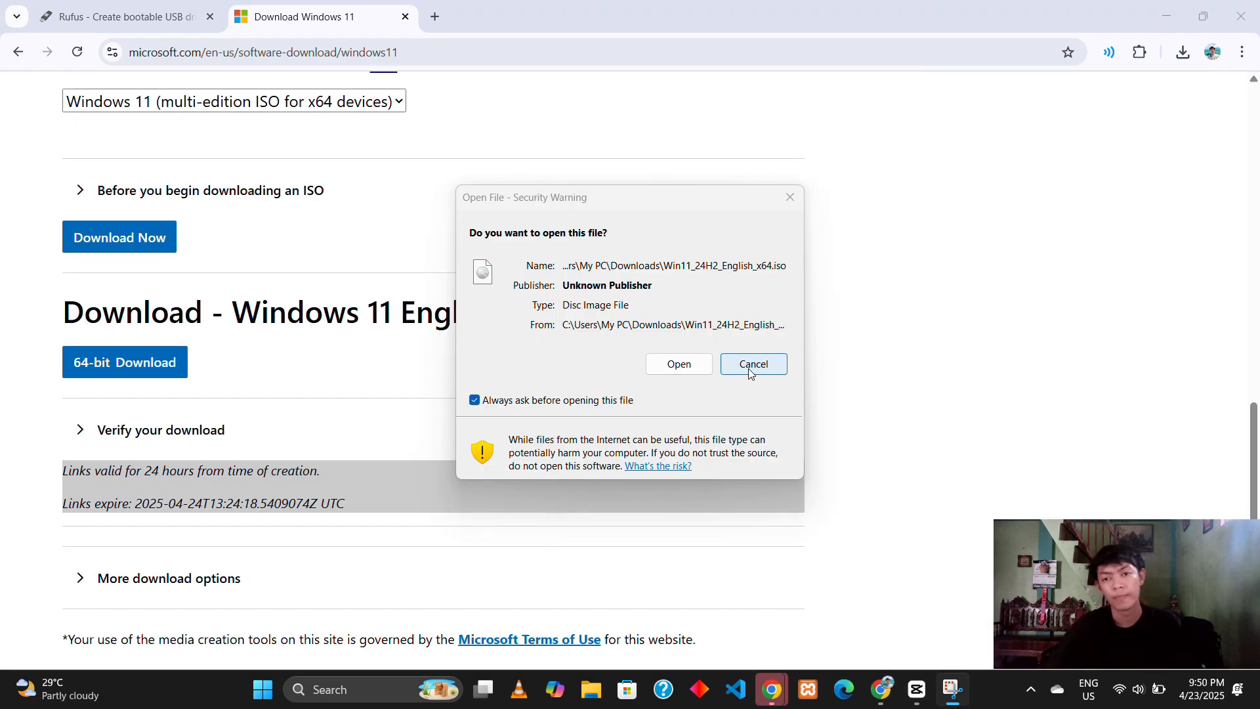
left_click(772, 363)
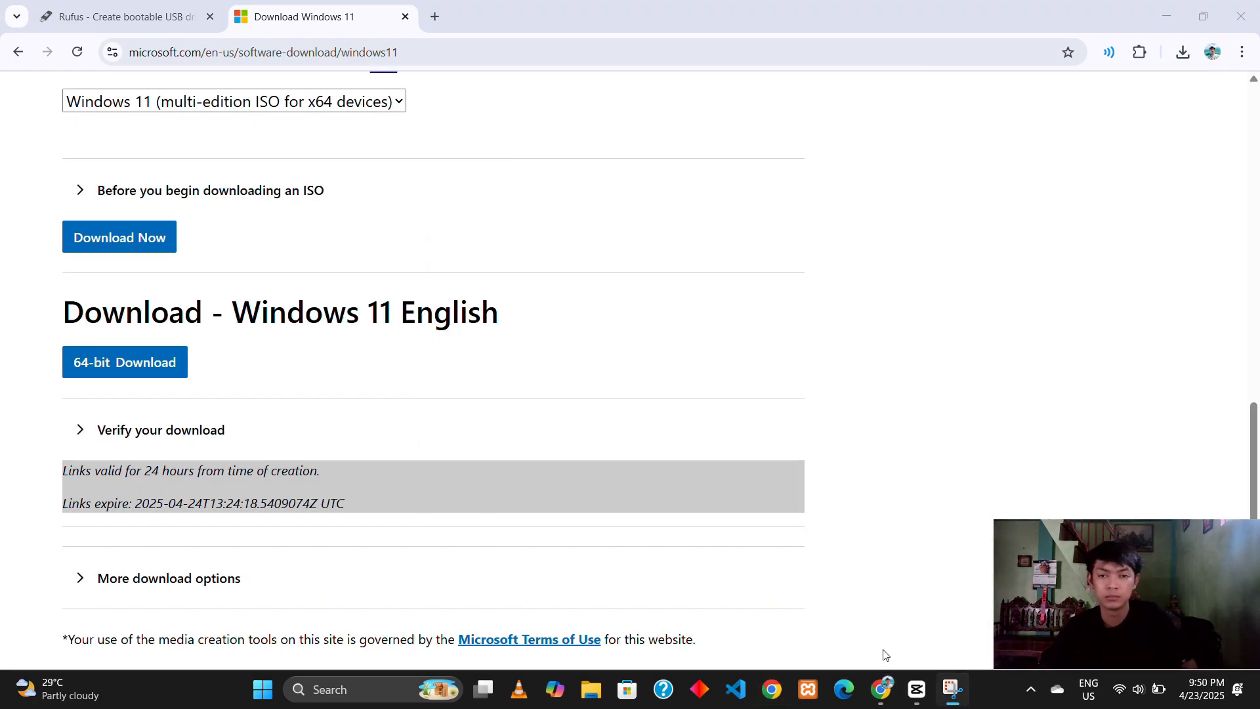
Step: Launch rufus-4.7 from the Downloads folder in File Explorer
left_click(596, 682)
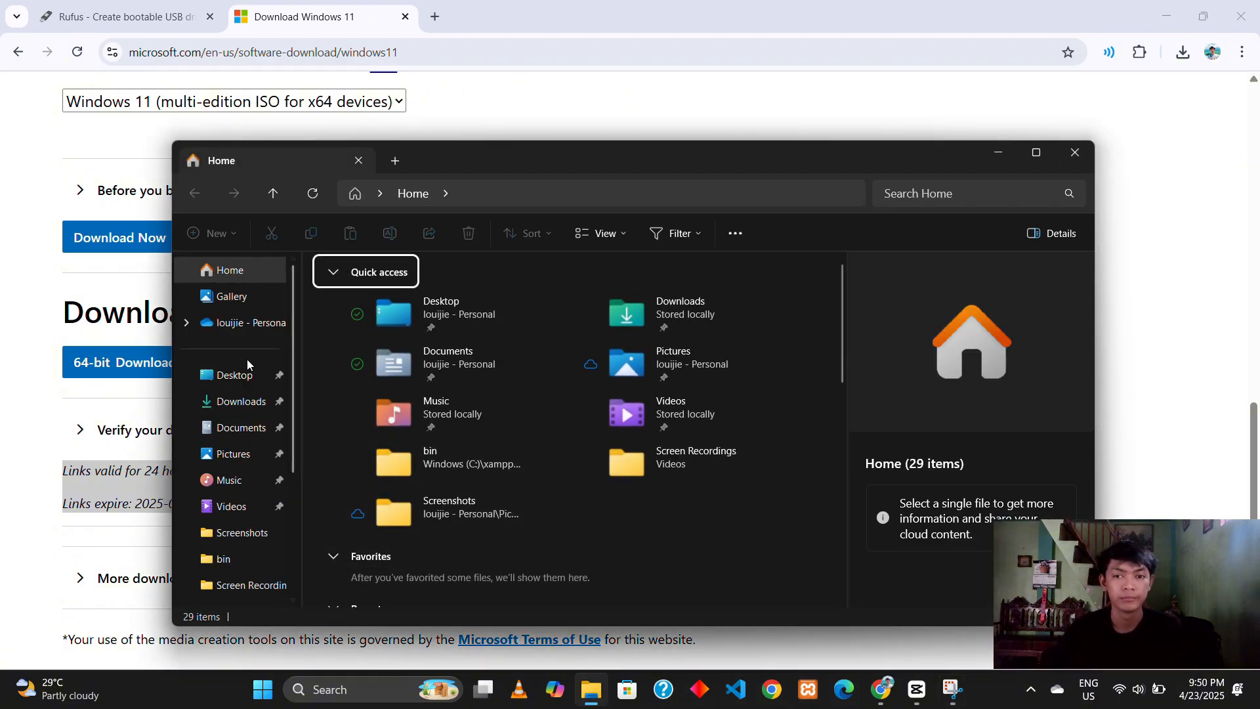
left_click(255, 403)
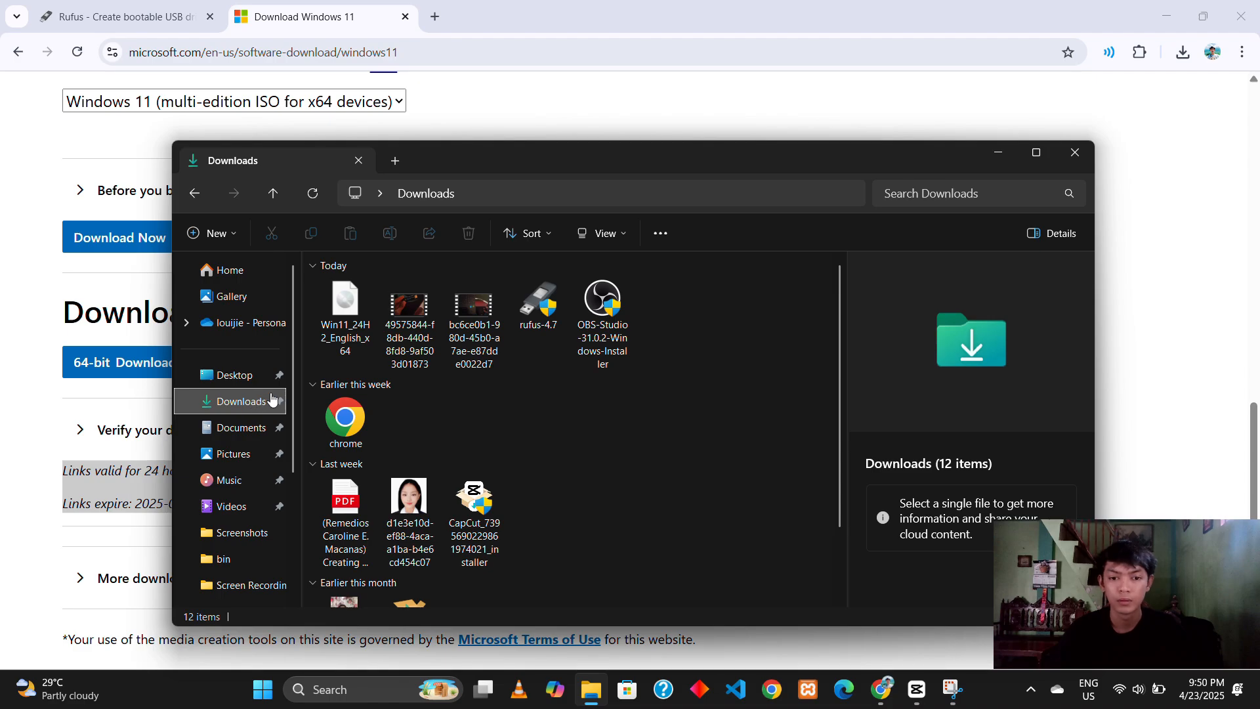
left_click(530, 317)
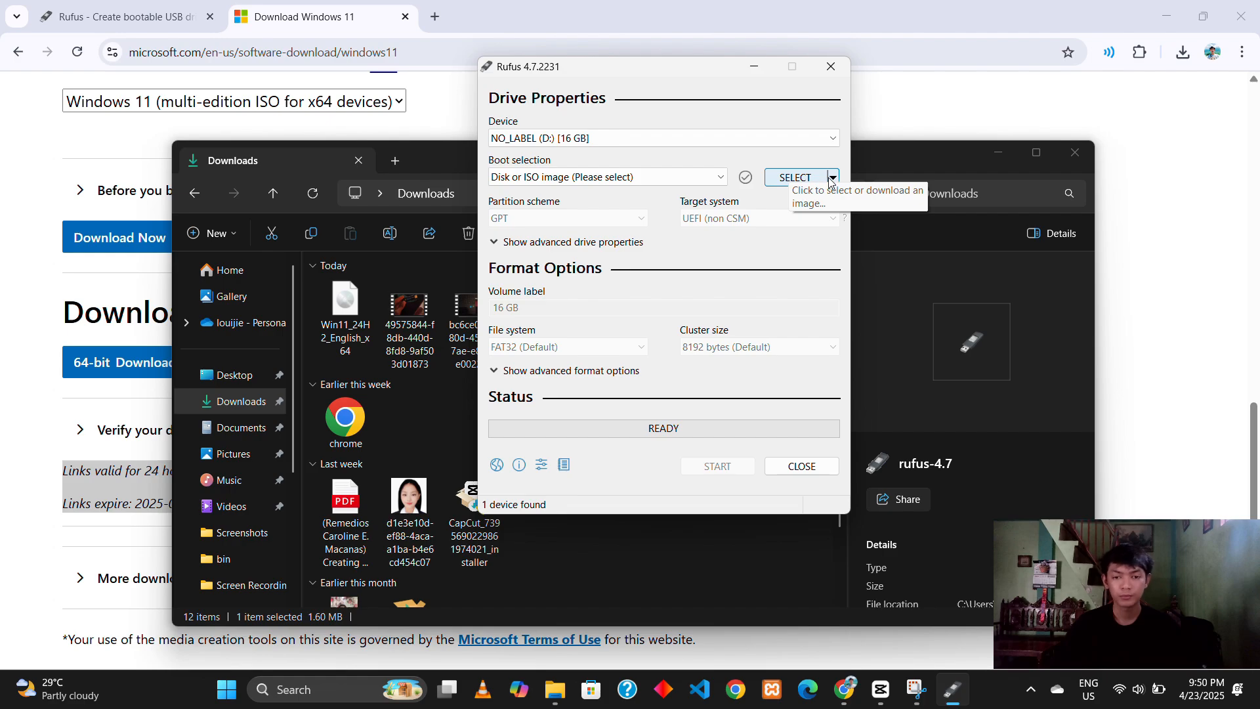
Step: Load the Win11_24H2_English_x64 ISO from the Downloads folder as the boot image and close the File Explorer window
left_click(815, 179)
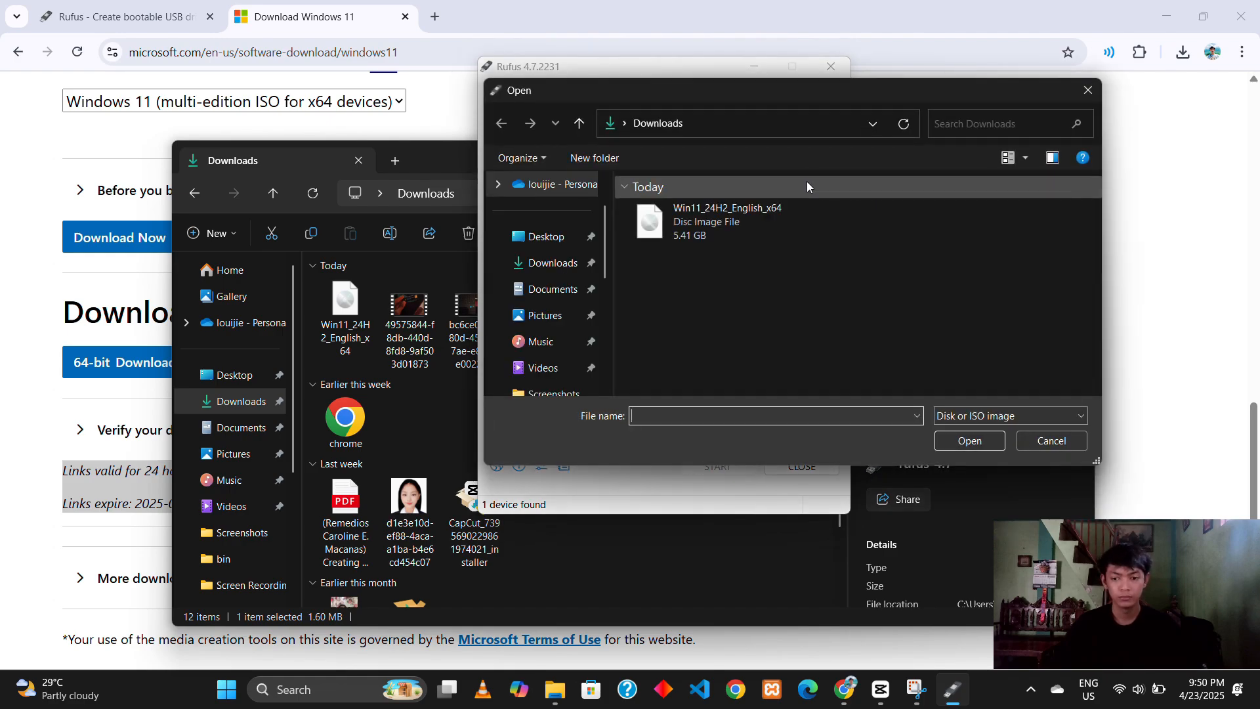
left_click(561, 263)
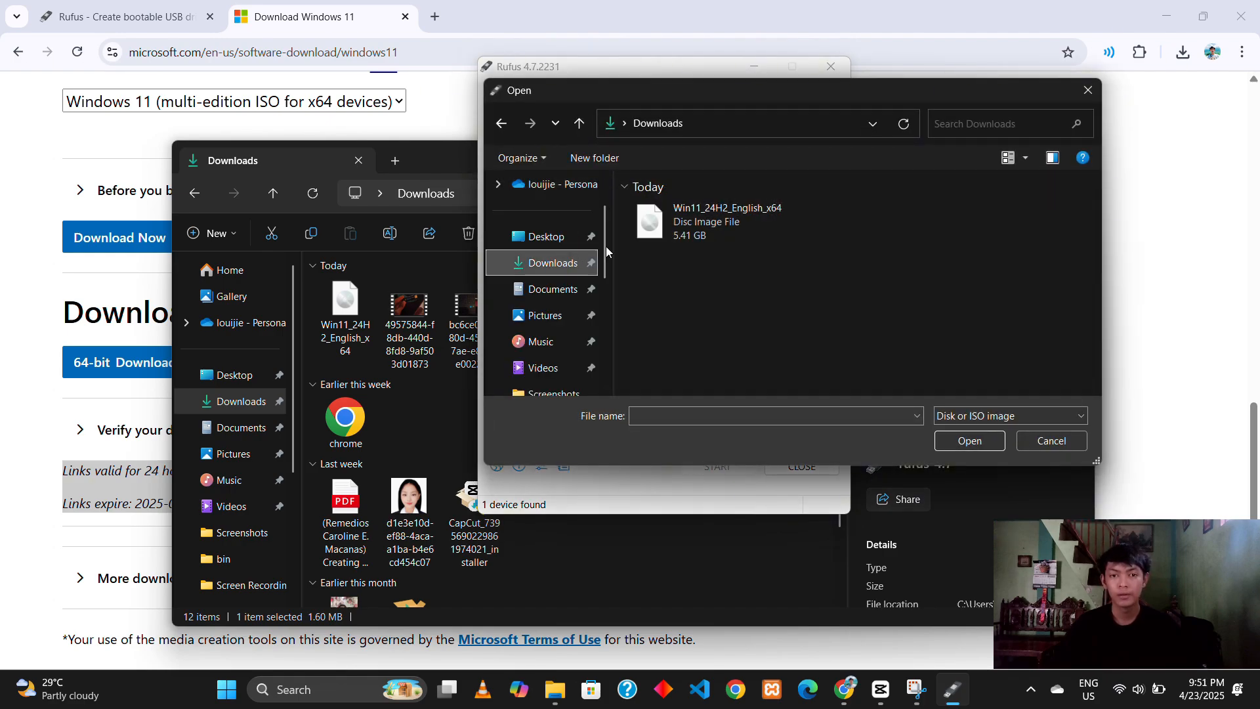
left_click(722, 222)
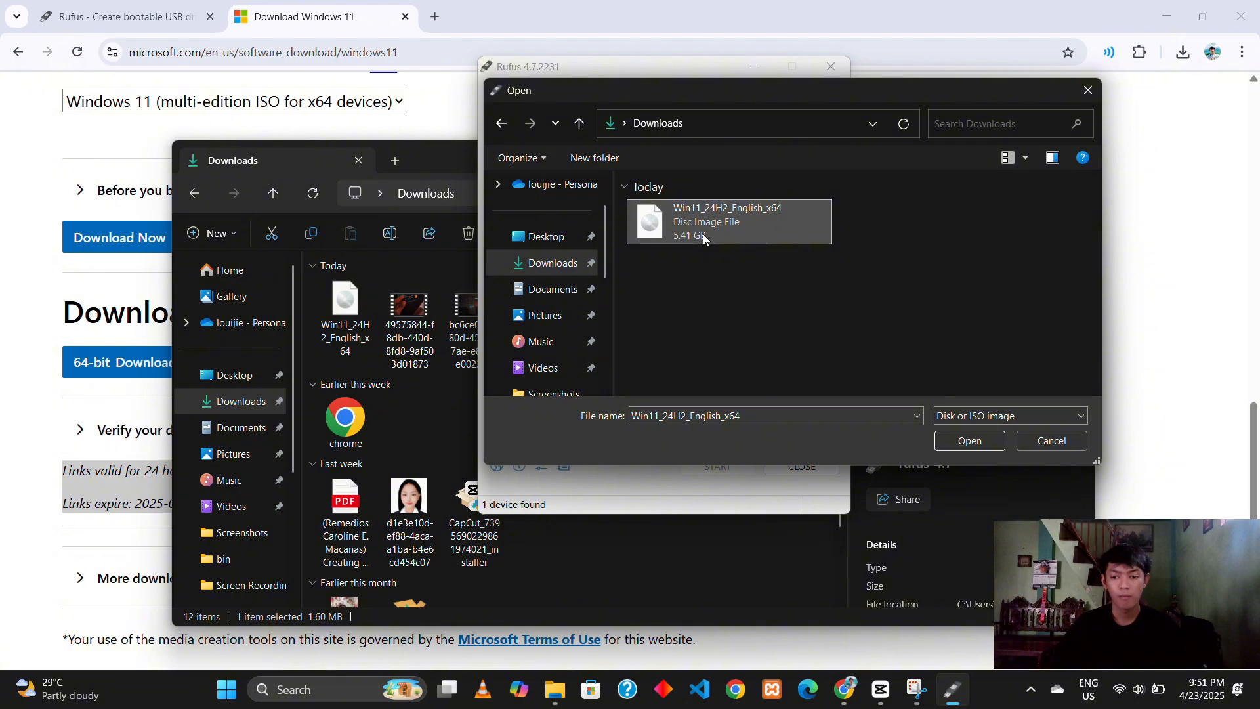
left_click(967, 443)
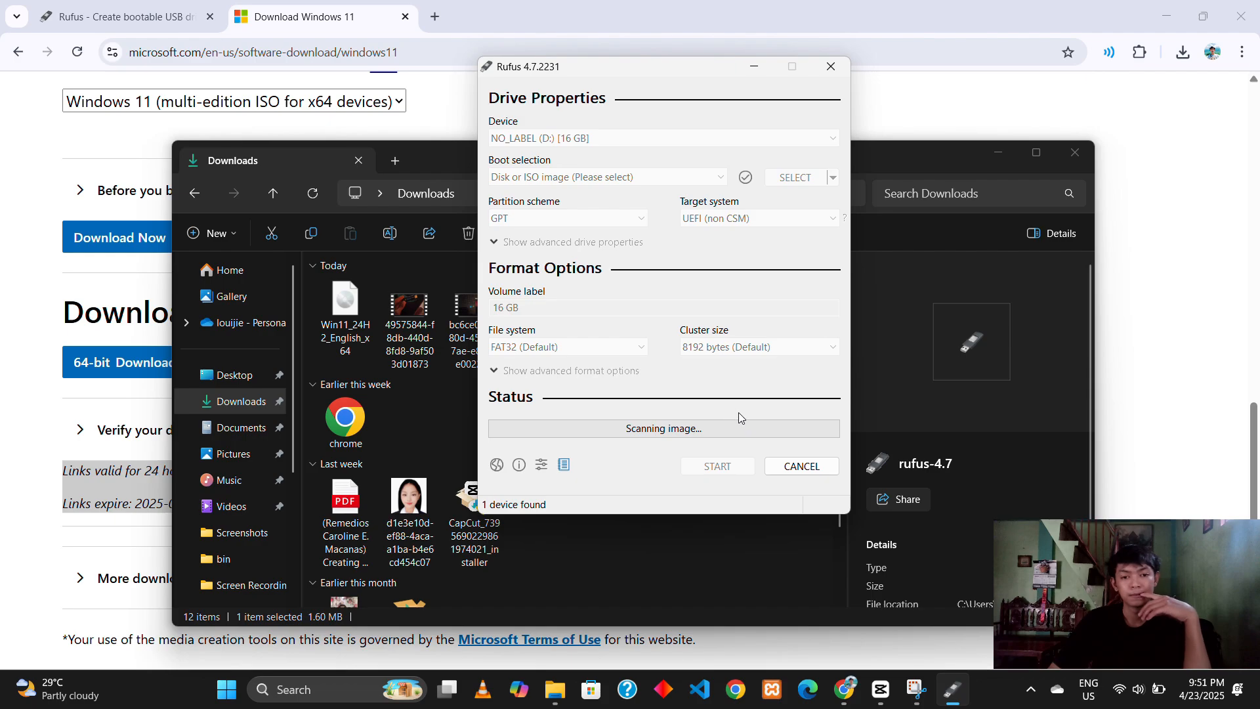
left_click(1075, 152)
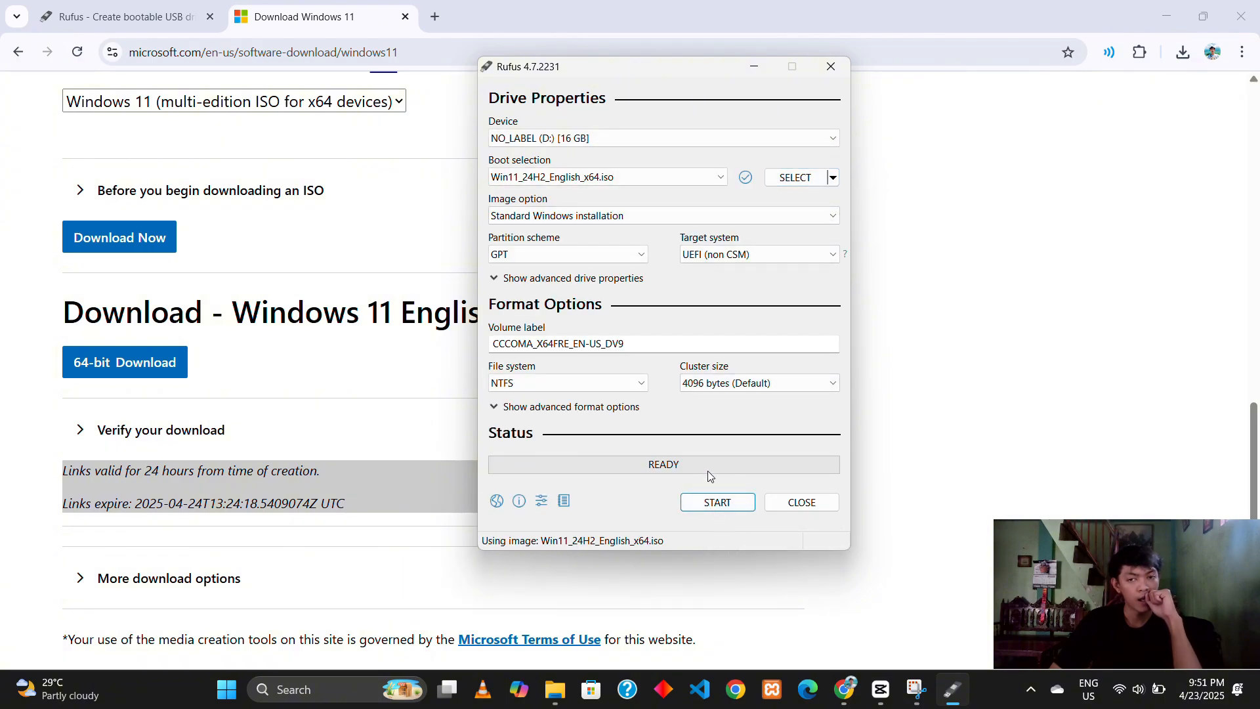
Step: Start creating the USB drive with the RAM, Secure Boot, TPM 2.0 and online Microsoft account requirements removed, and accept erasing NO_LABEL (D:)
left_click(717, 501)
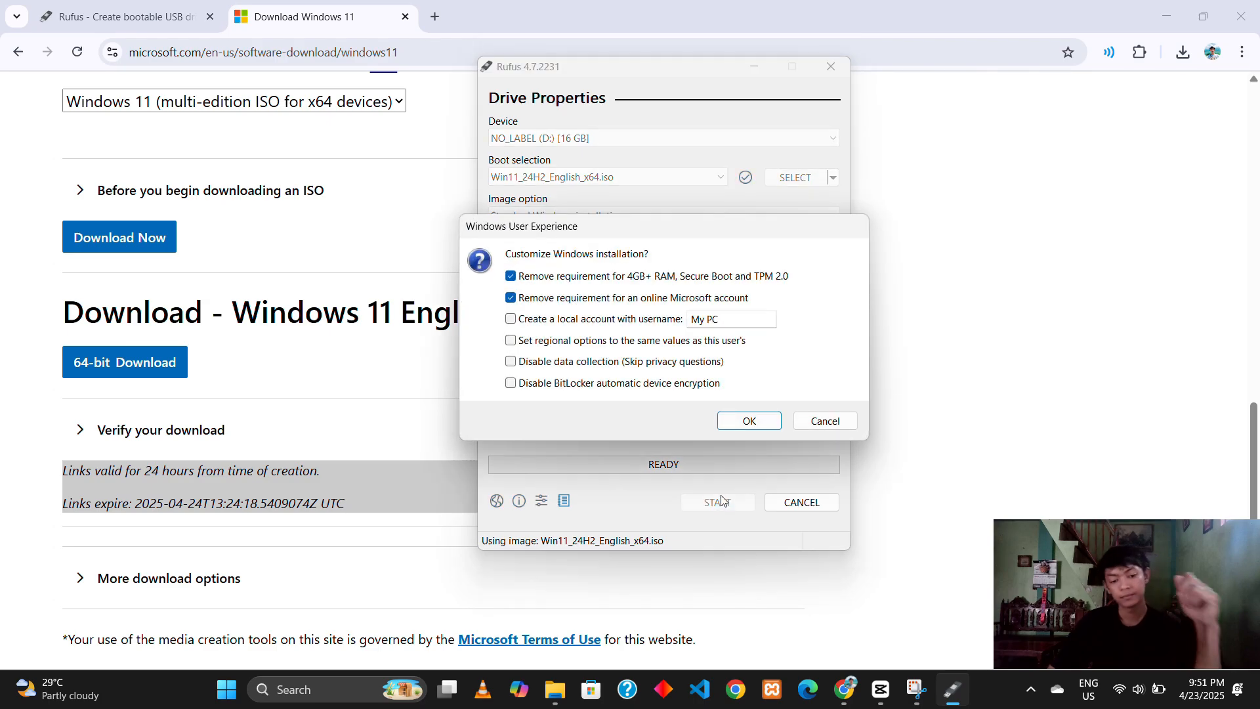
left_click(756, 421)
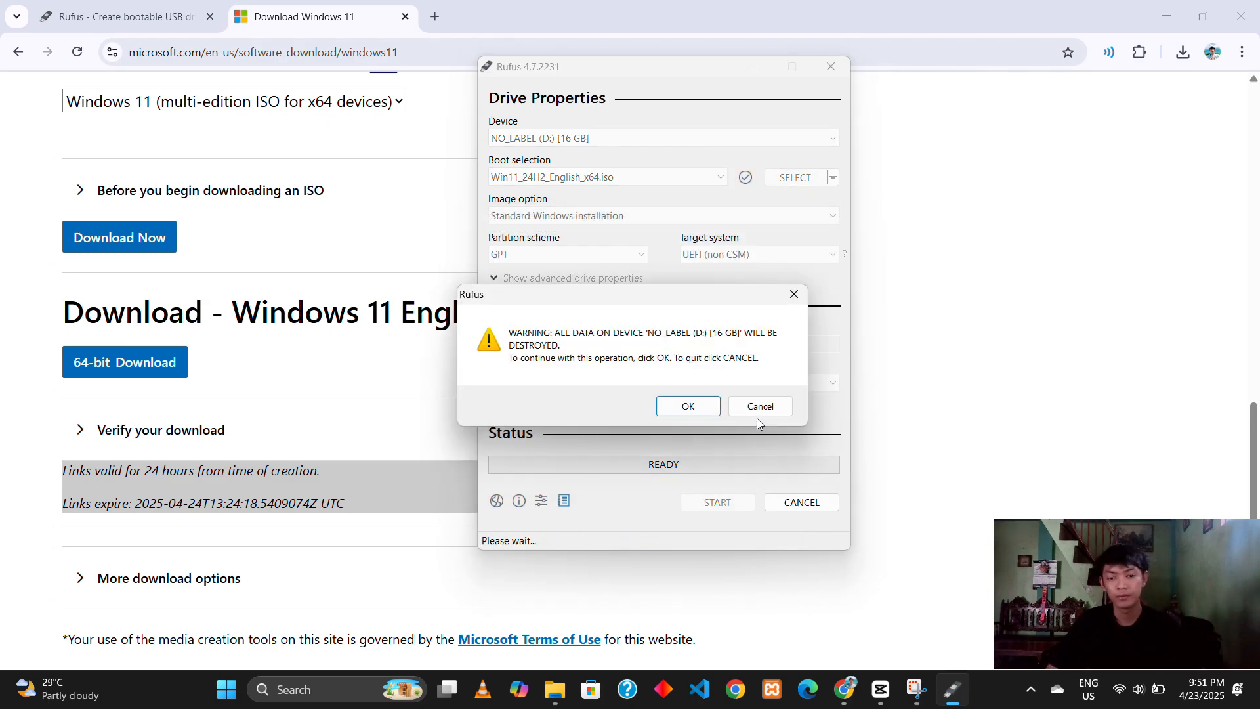
left_click(702, 408)
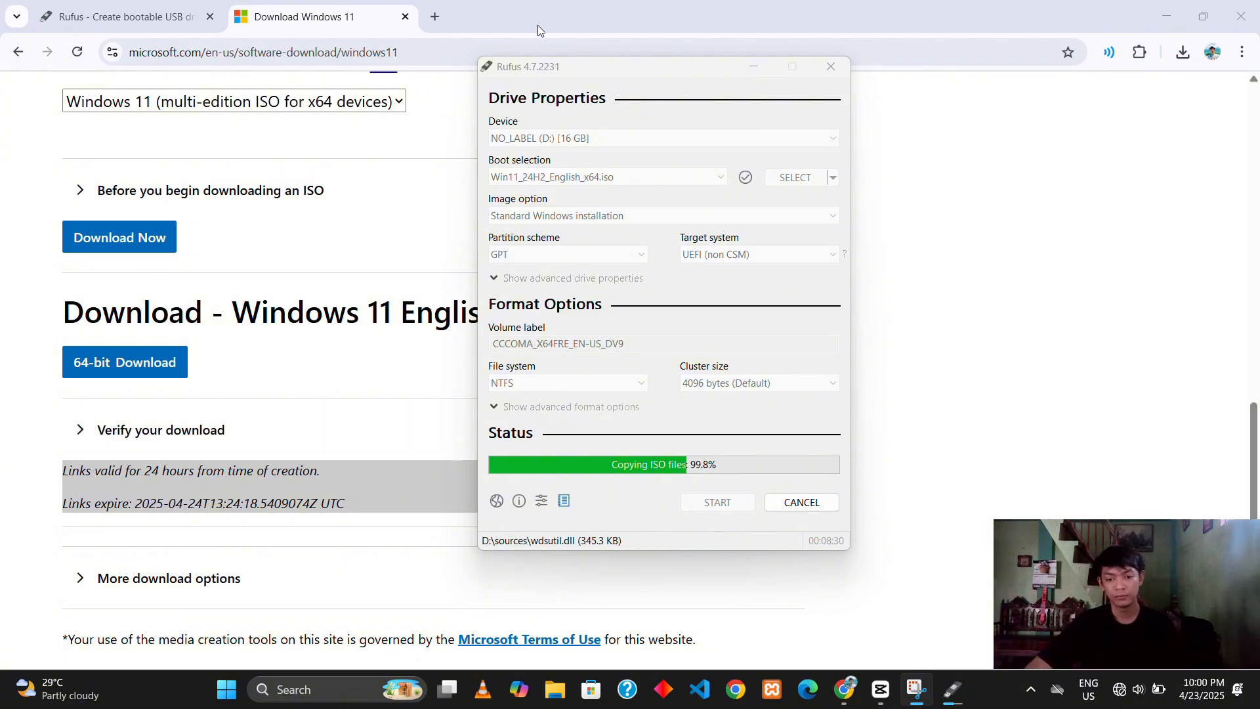
key("super+a")
left_click(1033, 381)
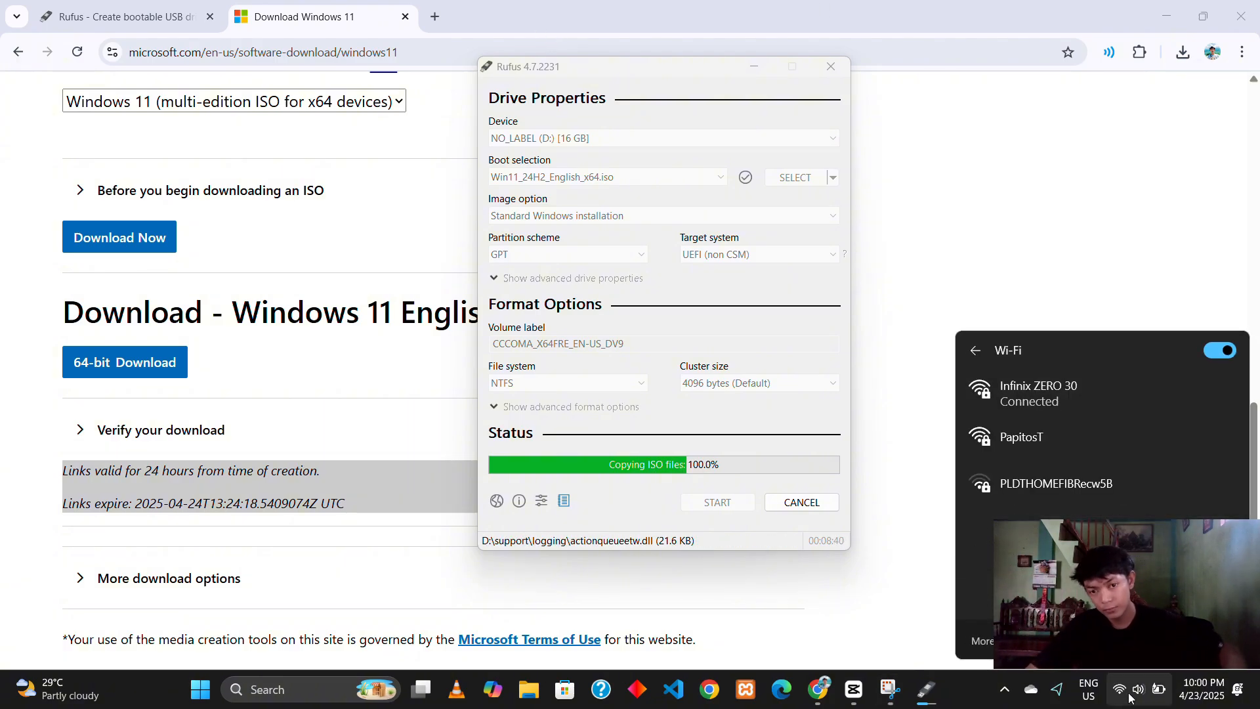
left_click(1152, 687)
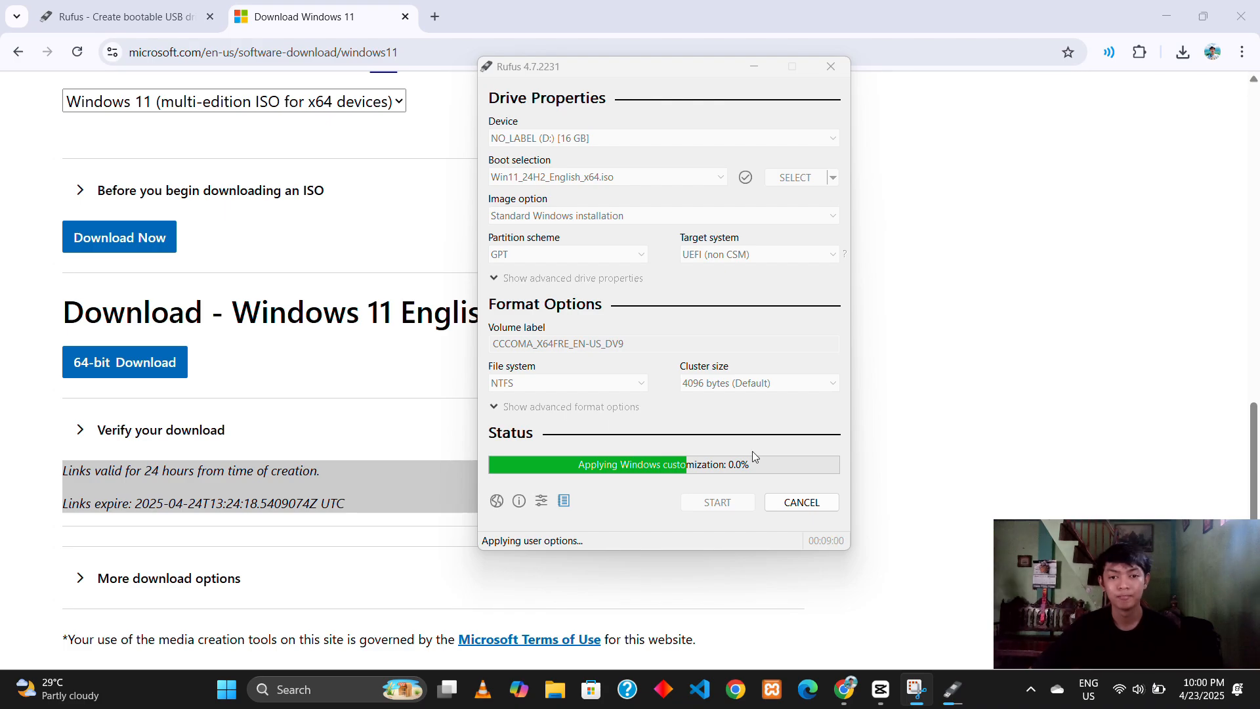
left_click(1152, 687)
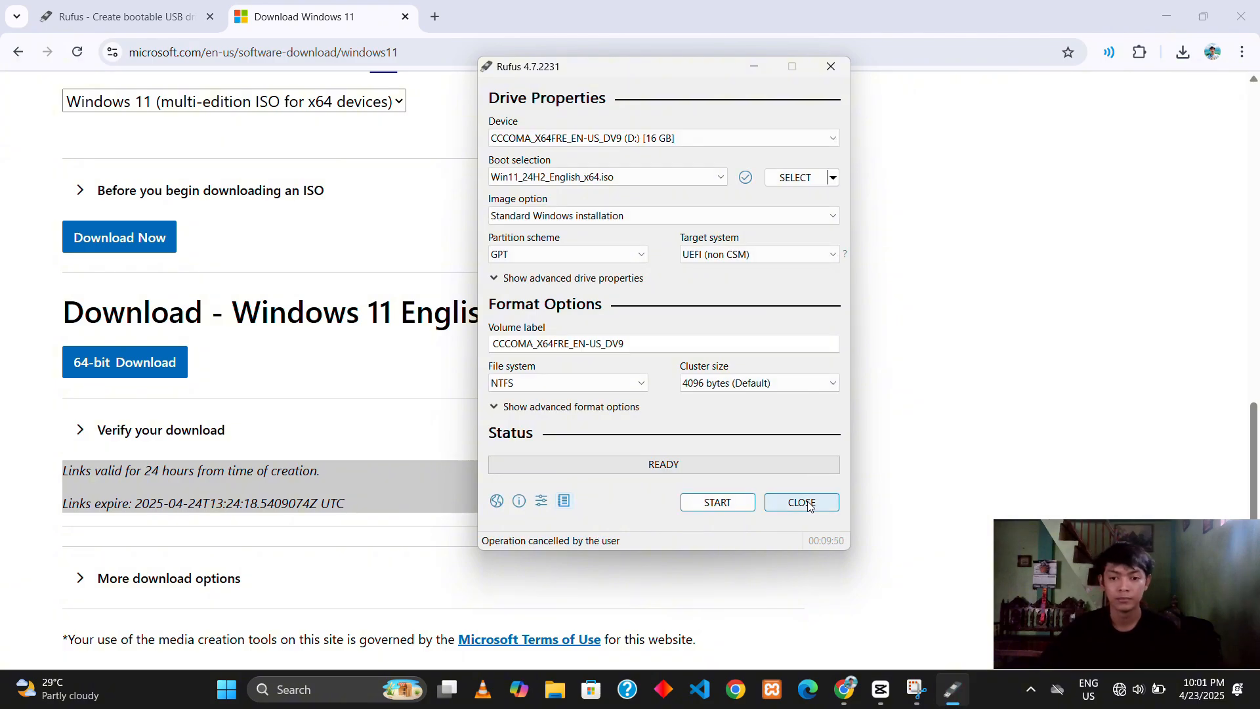
Step: Close Rufus and open the CCCOMA_X64FRE_EN-US_DV9 (D:) drive in File Explorer to check the copied installation files
left_click(801, 503)
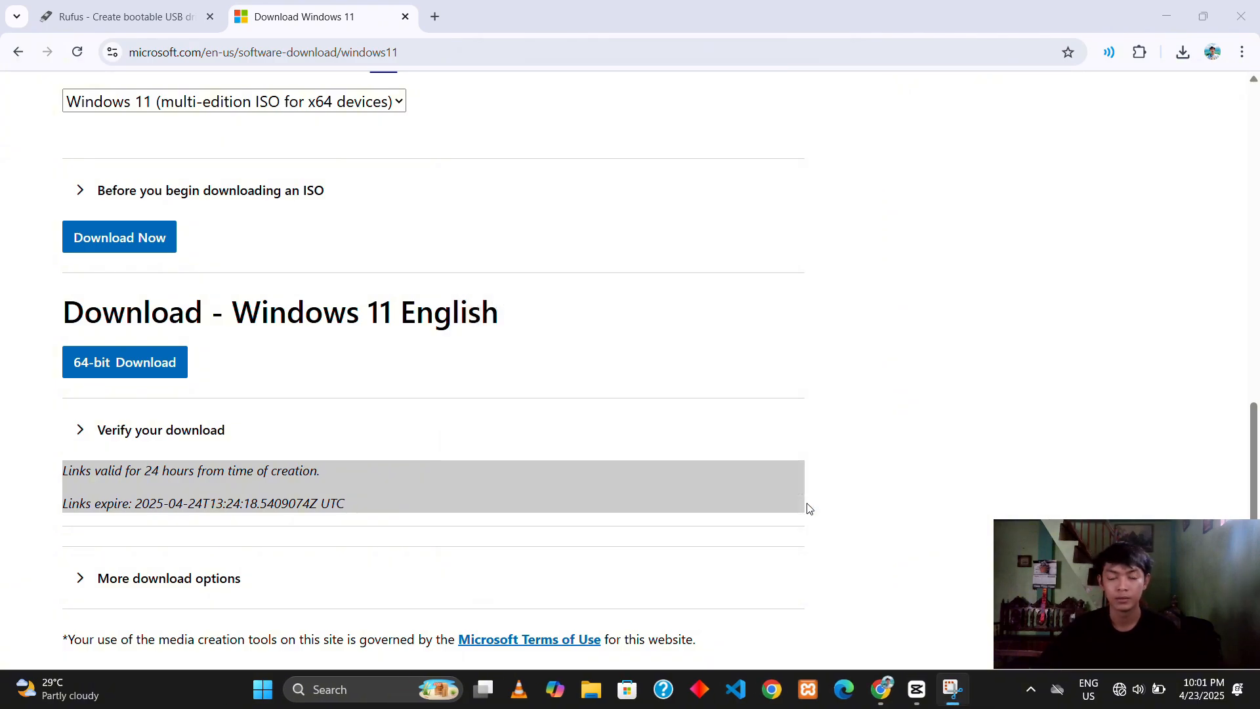
left_click(590, 689)
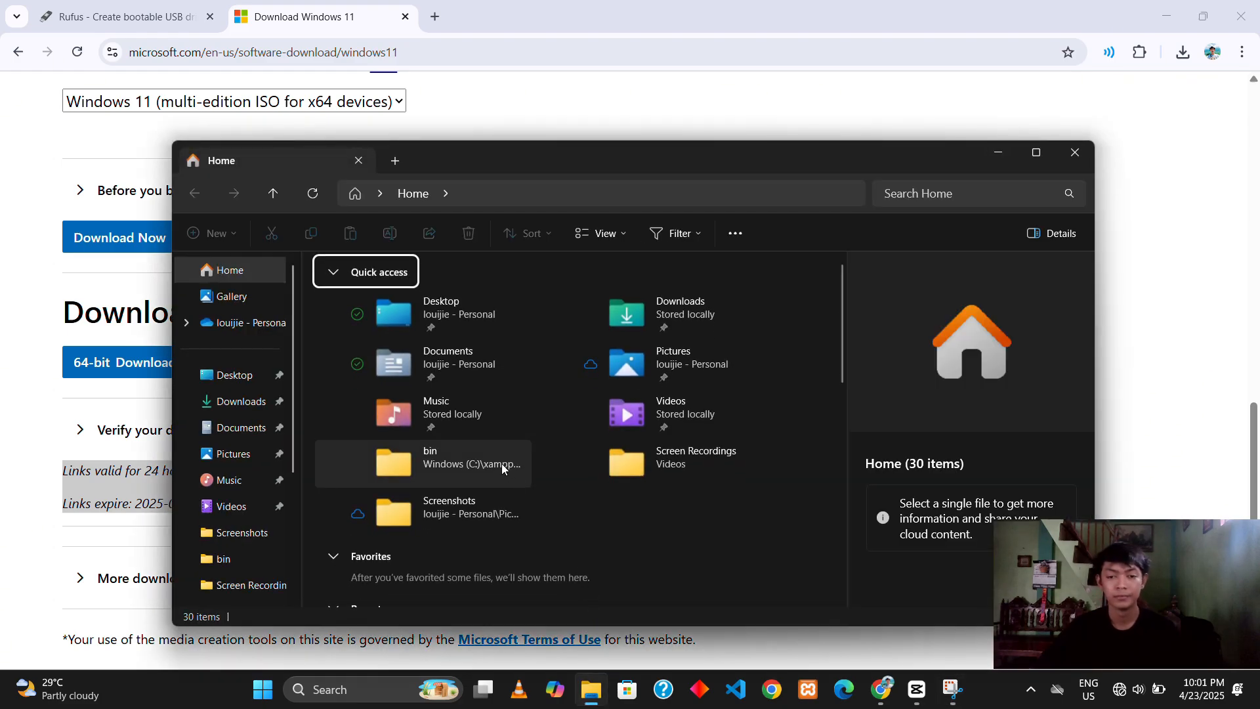
scroll(258, 506, "down", 3)
left_click(259, 503)
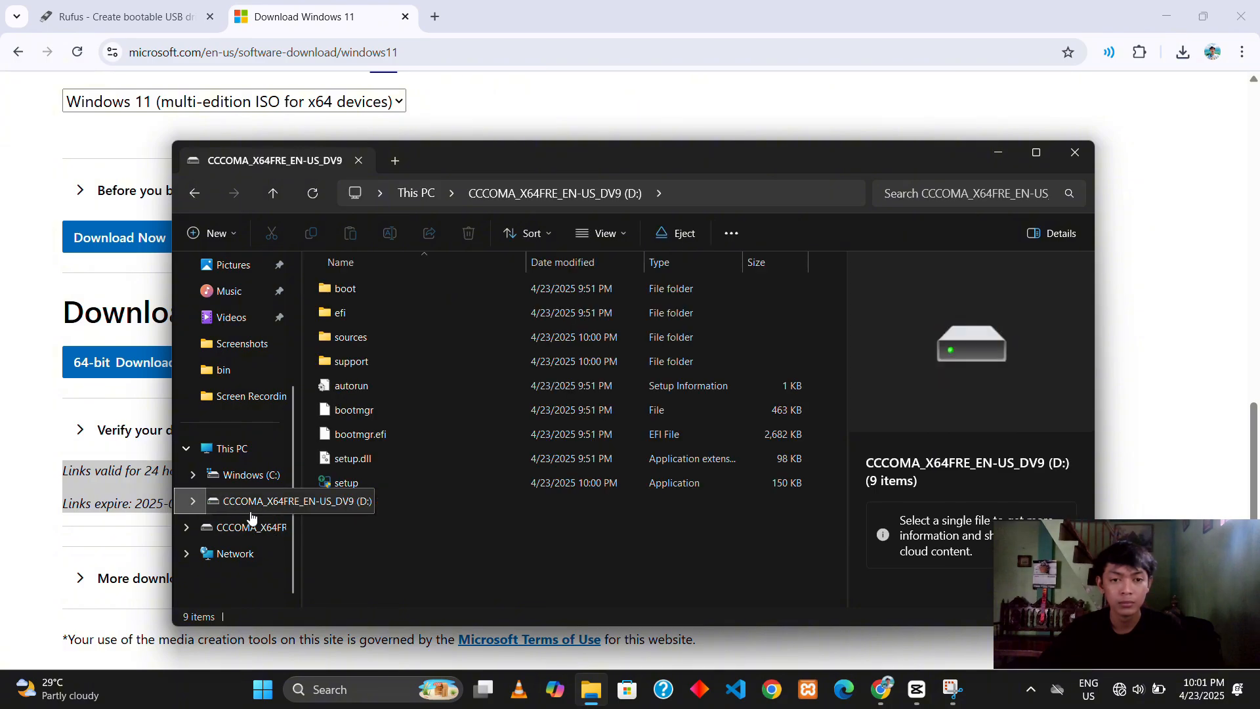